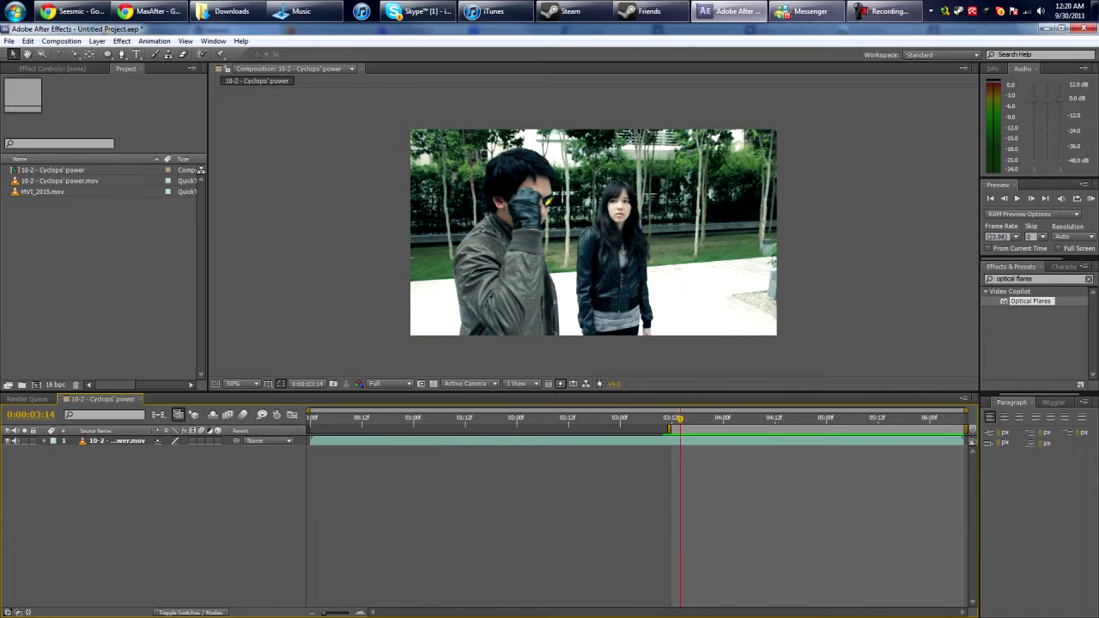
Create a new composition from the MVI_2015.mov footage and set its viewer resolution to Half
{"action": "key", "text": "space"}
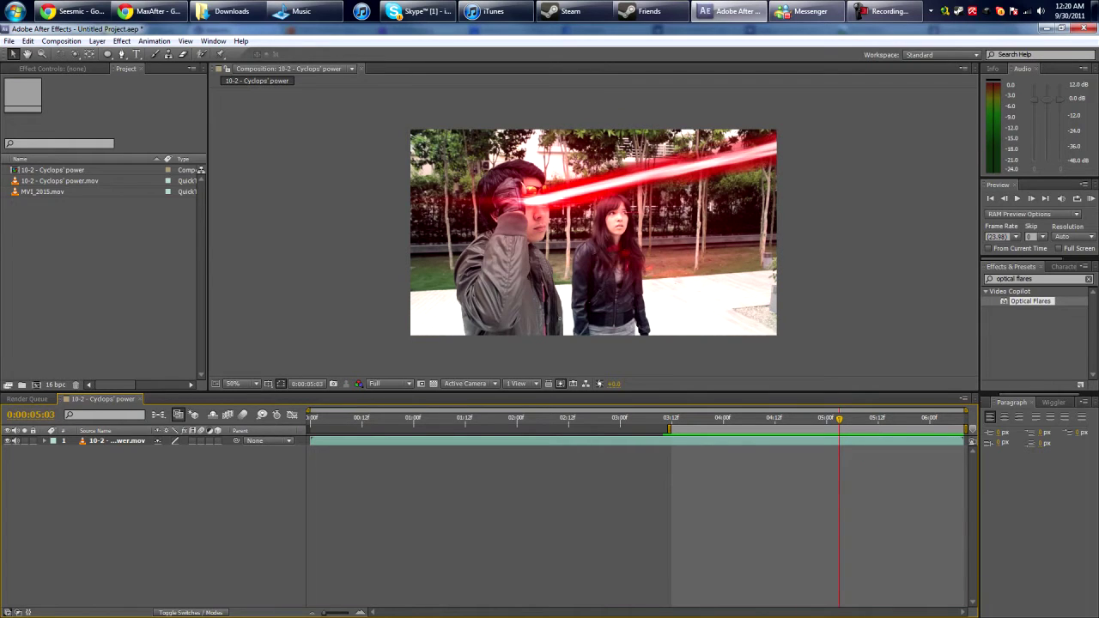
{"action": "left_click", "coordinate": [102, 275]}
{"action": "left_click_drag", "start_coordinate": [52, 191], "coordinate": [121, 233]}
{"action": "left_click", "coordinate": [119, 249]}
{"action": "left_click_drag", "start_coordinate": [52, 191], "coordinate": [35, 385]}
{"action": "left_click_drag", "start_coordinate": [428, 419], "coordinate": [729, 418]}
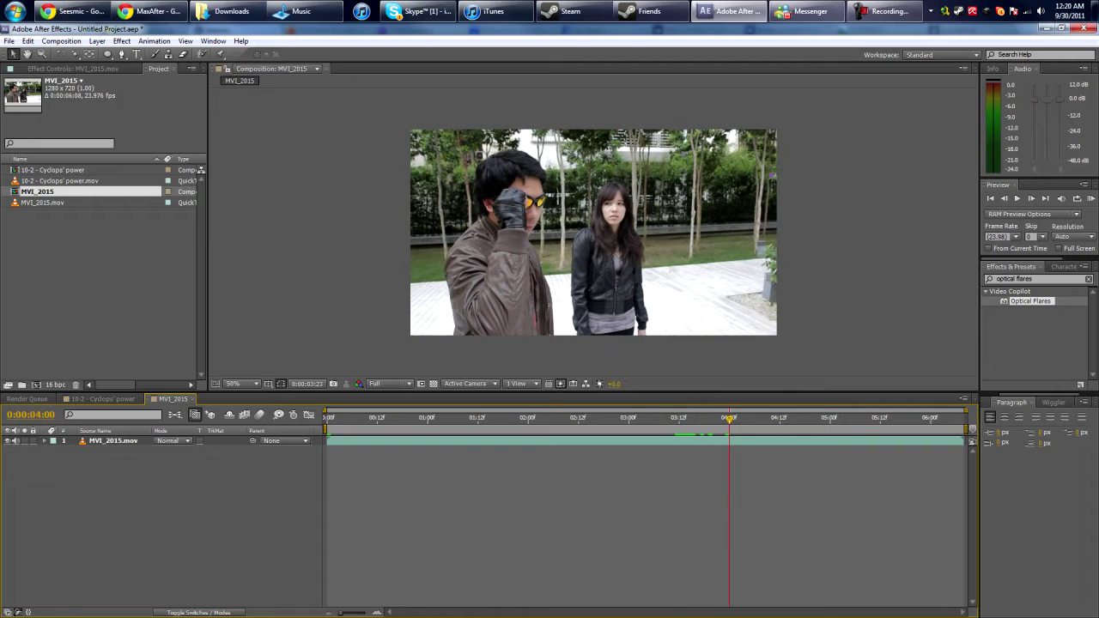
{"action": "left_click", "coordinate": [389, 384]}
{"action": "left_click", "coordinate": [391, 397]}
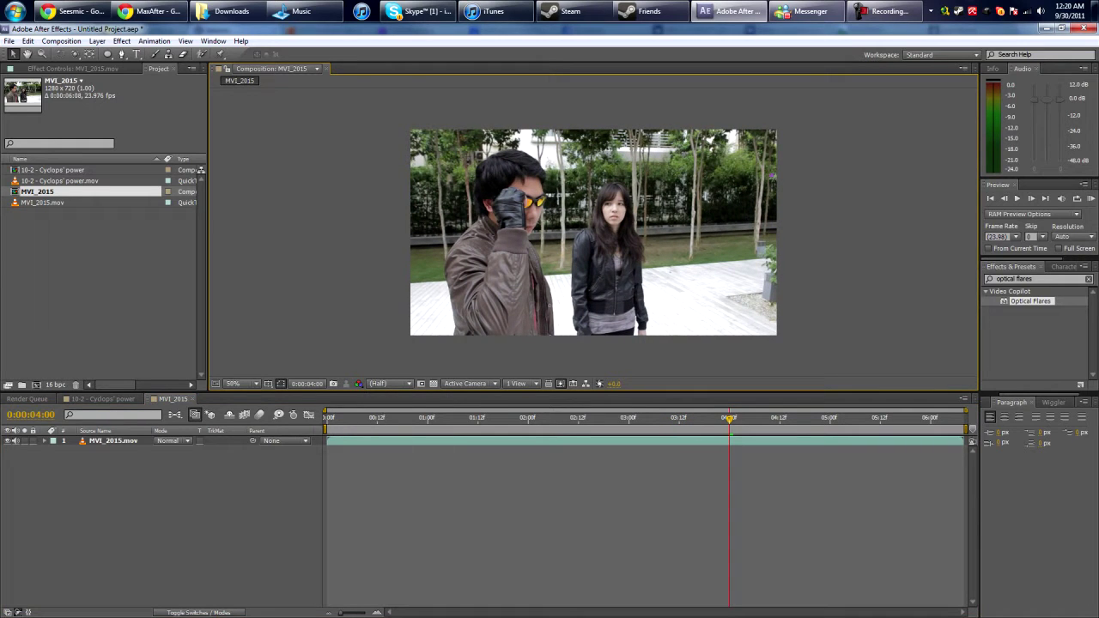
Freeze the MVI_2015.mov layer on the frame at 0:00:05:00, where the man is lifting his glasses
{"action": "left_click_drag", "start_coordinate": [733, 418], "coordinate": [830, 418]}
{"action": "right_click", "coordinate": [112, 441]}
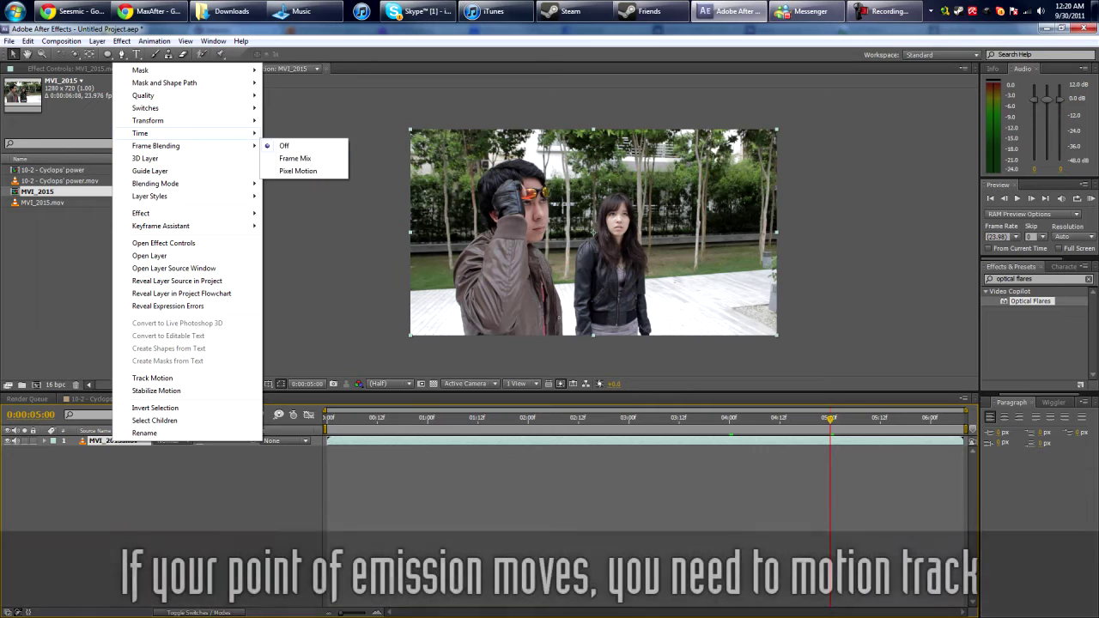
{"action": "mouse_move", "coordinate": [172, 146]}
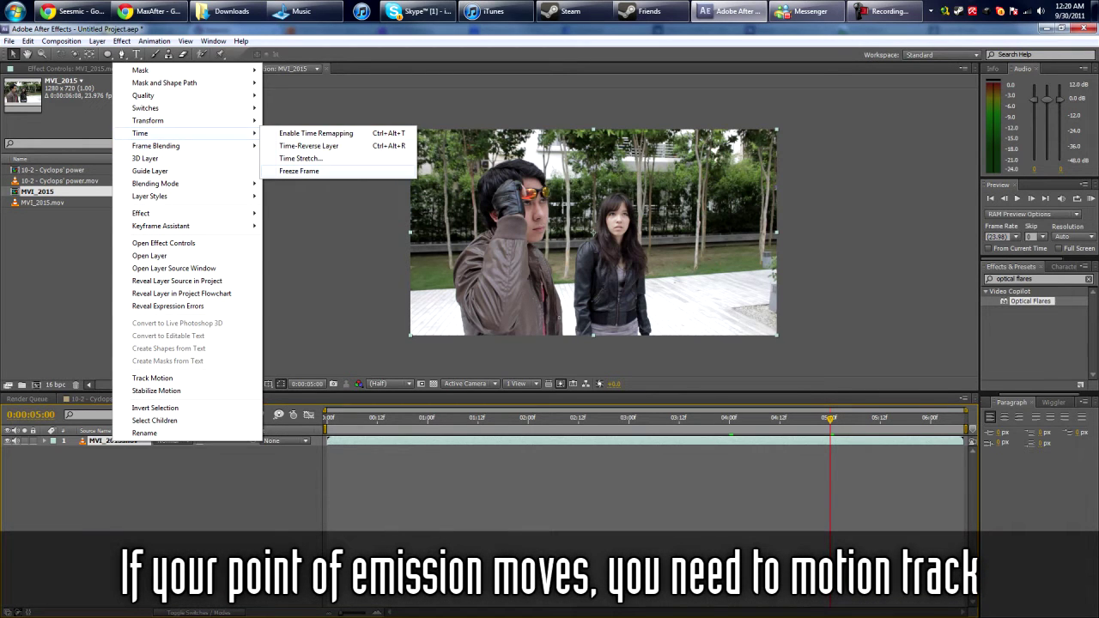
{"action": "left_click", "coordinate": [301, 171]}
{"action": "key", "text": "ctrl+shift+a"}
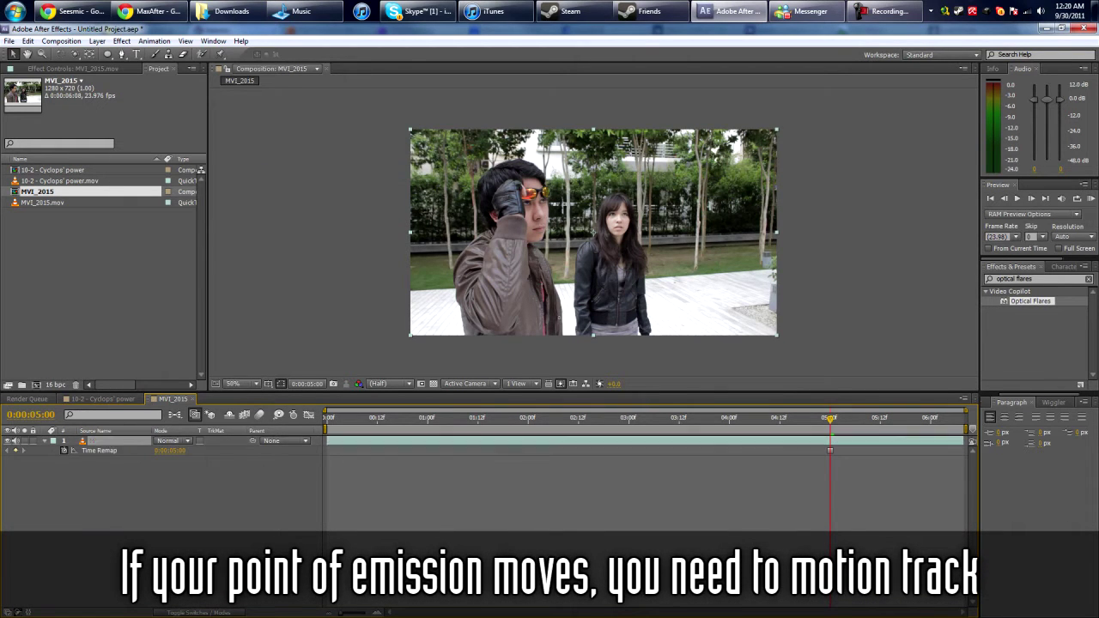
{"action": "left_click", "coordinate": [114, 440]}
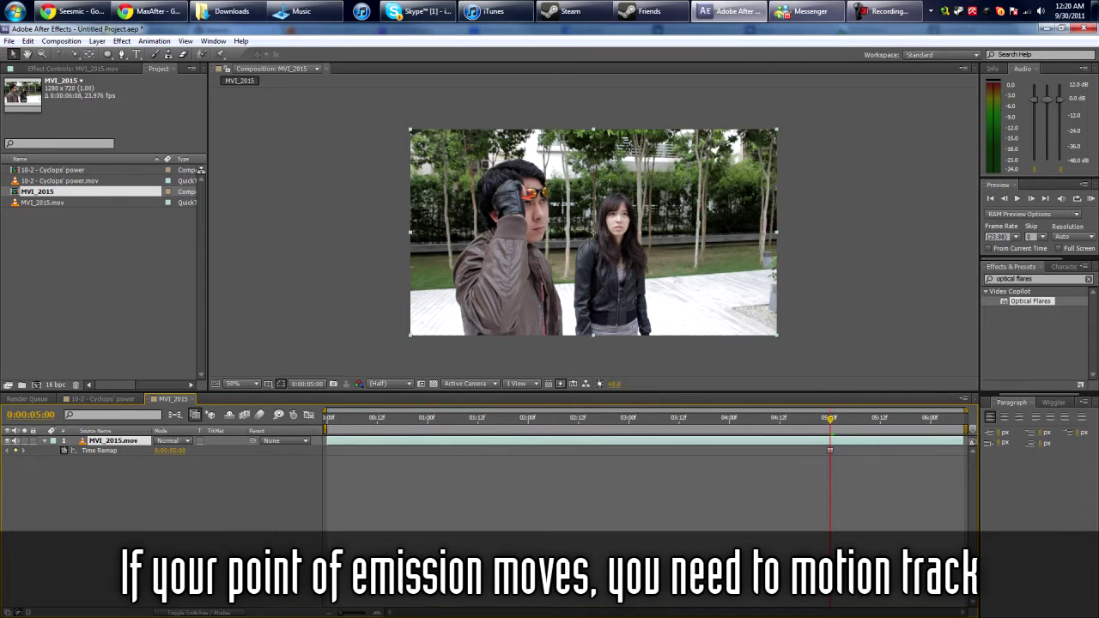
{"action": "key", "text": "ctrl+d"}
{"action": "key", "text": "u"}
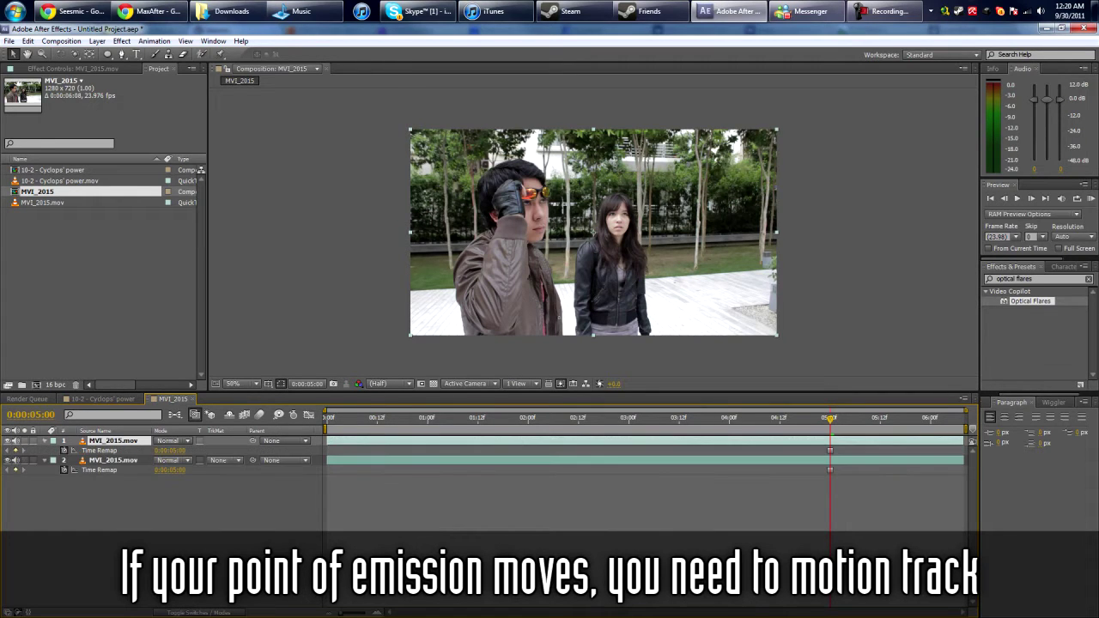
{"action": "key", "text": "u"}
{"action": "key", "text": "space"}
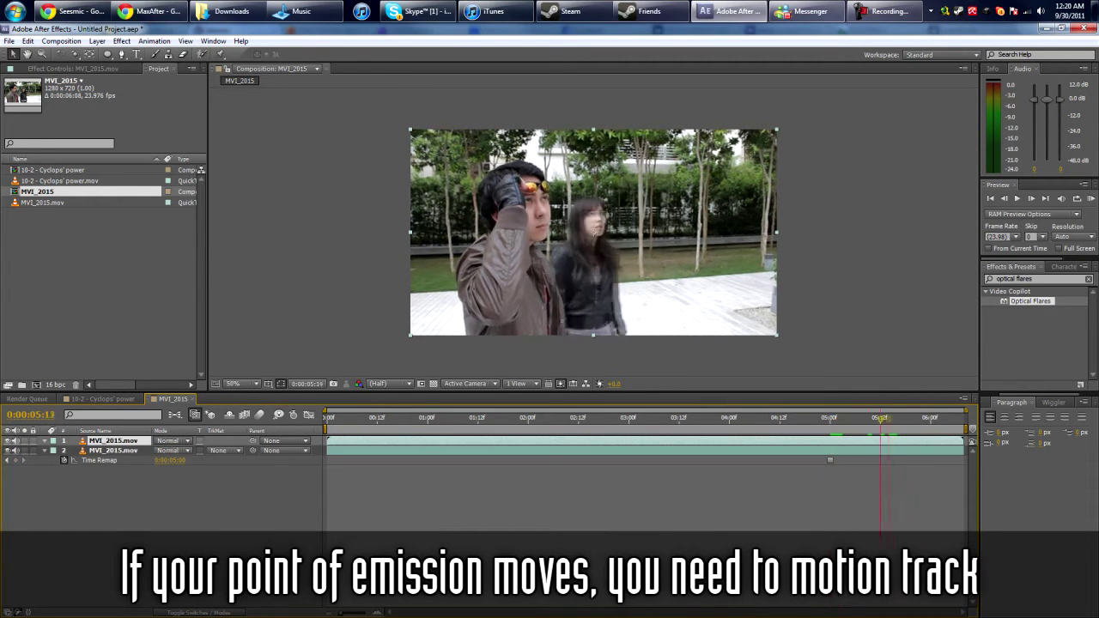
{"action": "left_click_drag", "start_coordinate": [926, 419], "coordinate": [831, 419]}
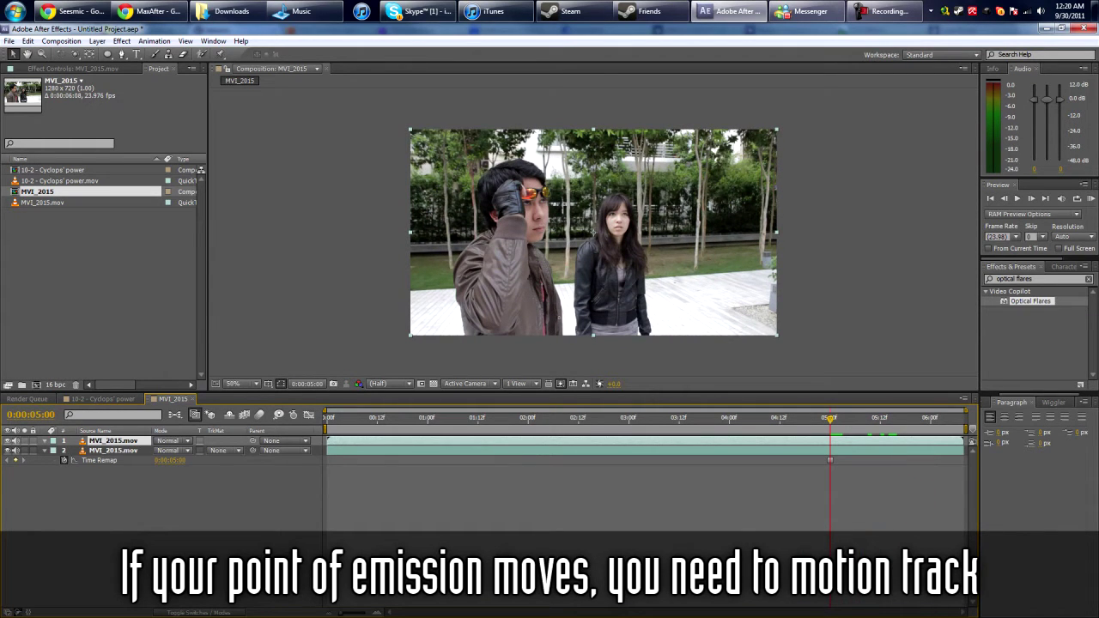
{"action": "key", "text": "Delete"}
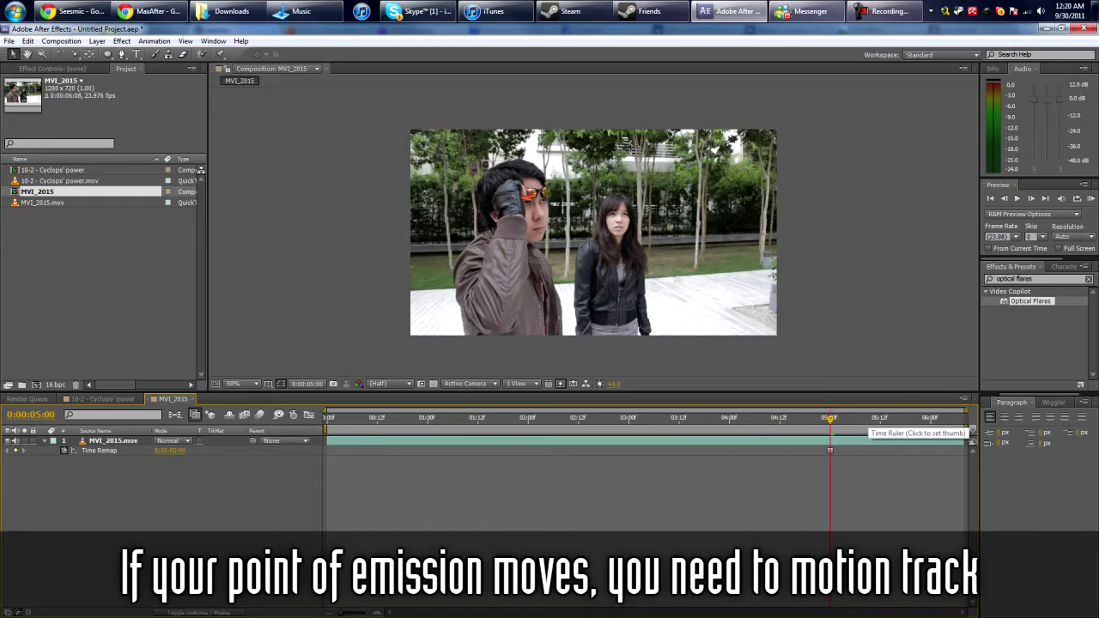
Add a comp-size black solid, 1280 by 720 px, above the frozen footage layer
{"action": "left_click_drag", "start_coordinate": [830, 419], "coordinate": [847, 419]}
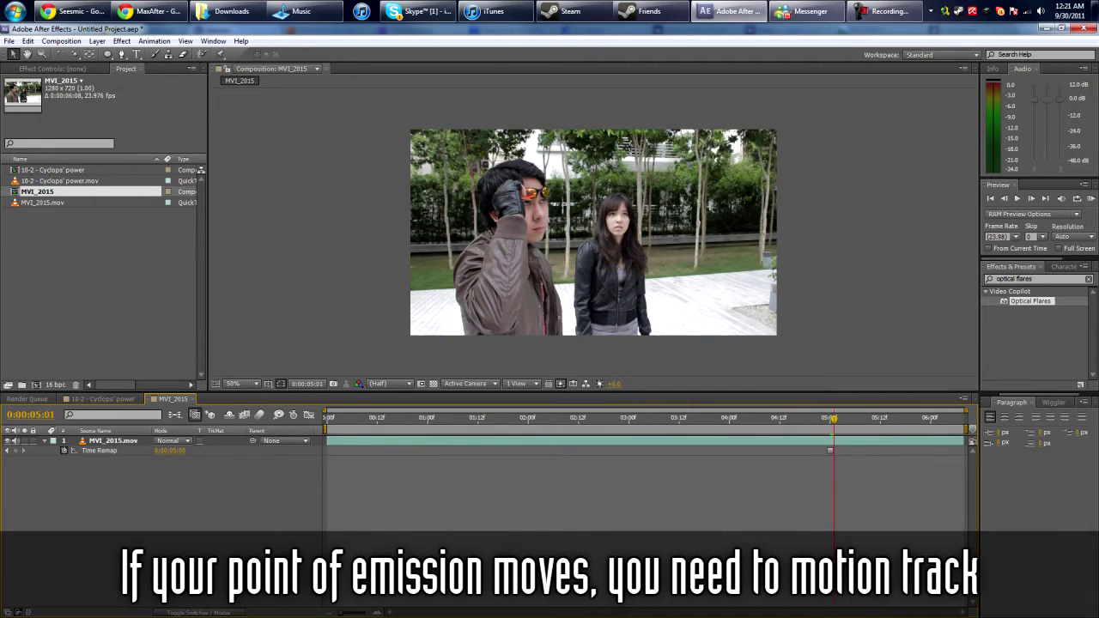
{"action": "left_click", "coordinate": [103, 288]}
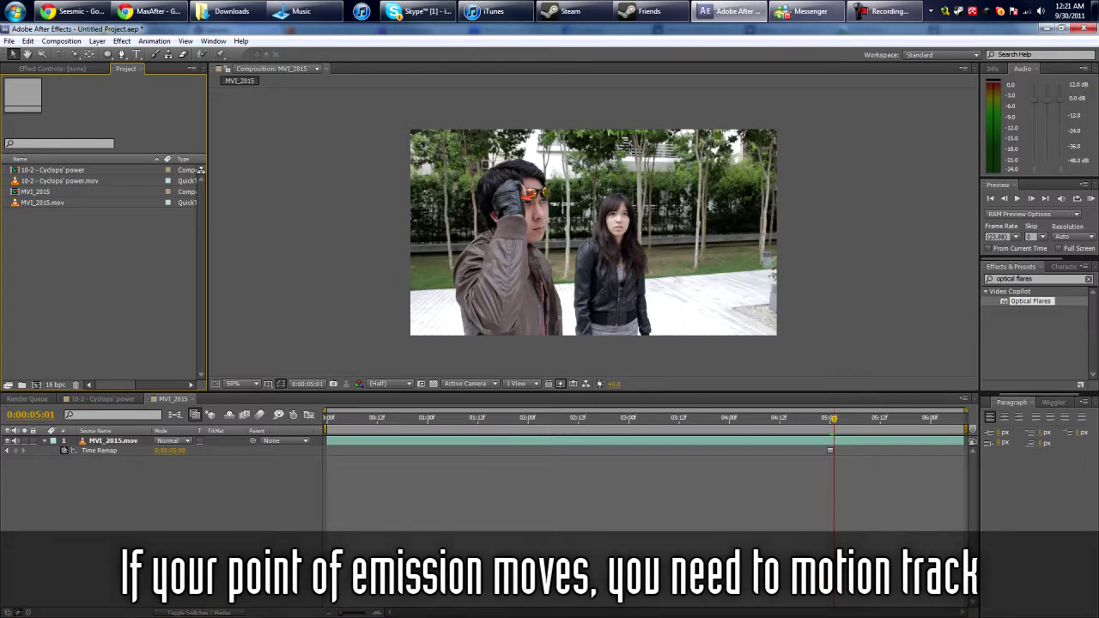
{"action": "right_click", "coordinate": [145, 502]}
{"action": "mouse_move", "coordinate": [206, 393]}
{"action": "left_click", "coordinate": [340, 421]}
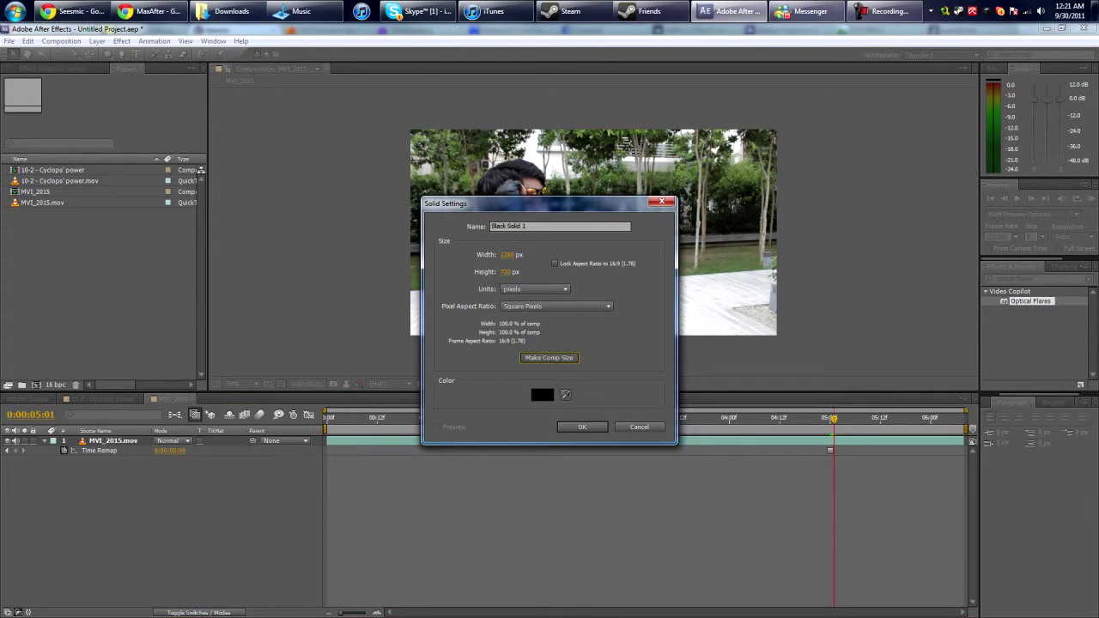
{"action": "key", "text": "Return"}
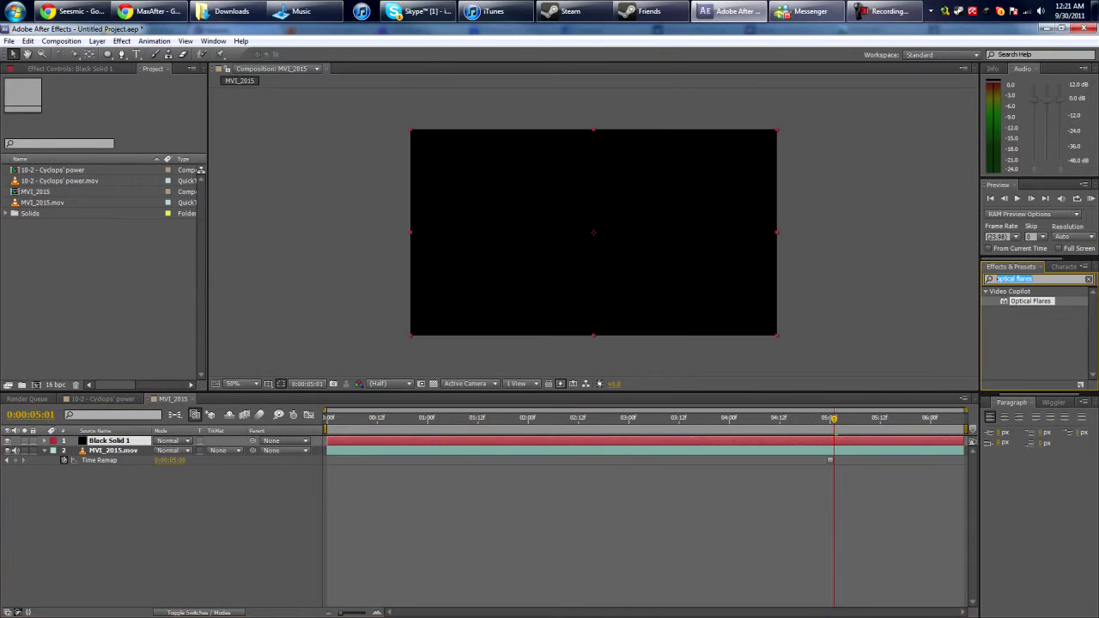
Apply the CC Particle World effect to the black solid and preview the particles
{"action": "type", "text": "cc par"}
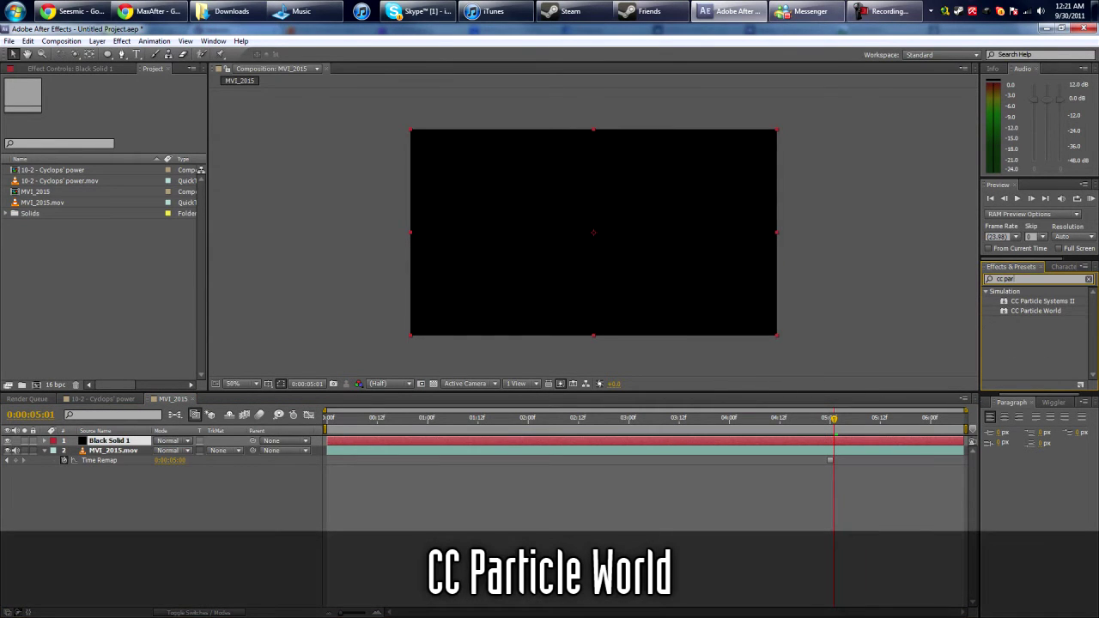
{"action": "left_click_drag", "start_coordinate": [1036, 310], "coordinate": [610, 258]}
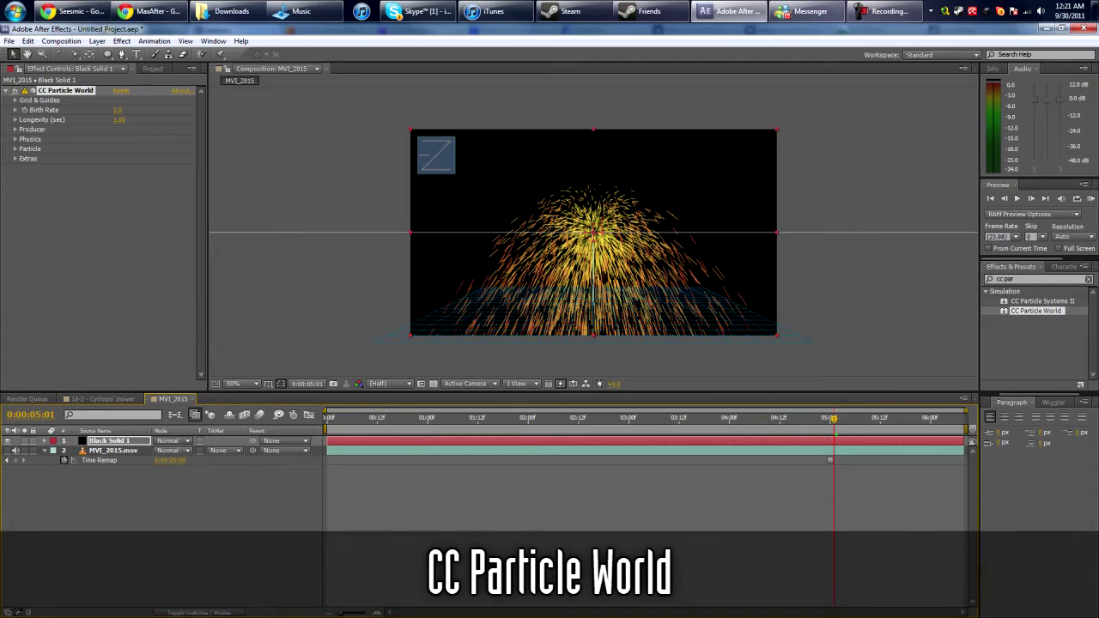
{"action": "key", "text": "space"}
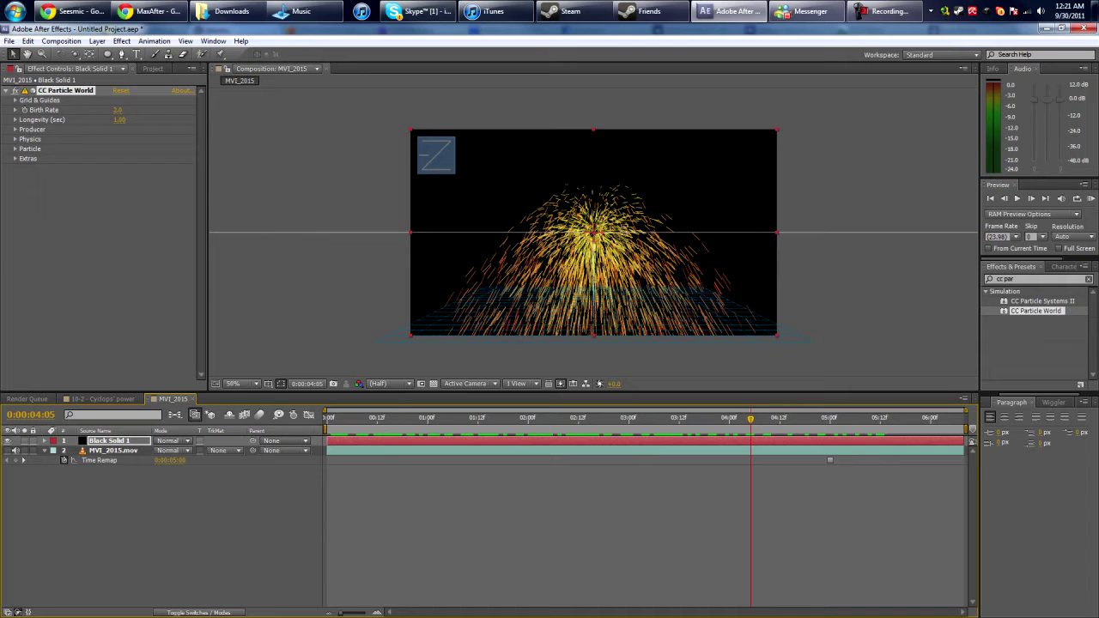
Set the particle physics to zero gravity and the Direction Axis animation type
{"action": "left_click", "coordinate": [16, 139]}
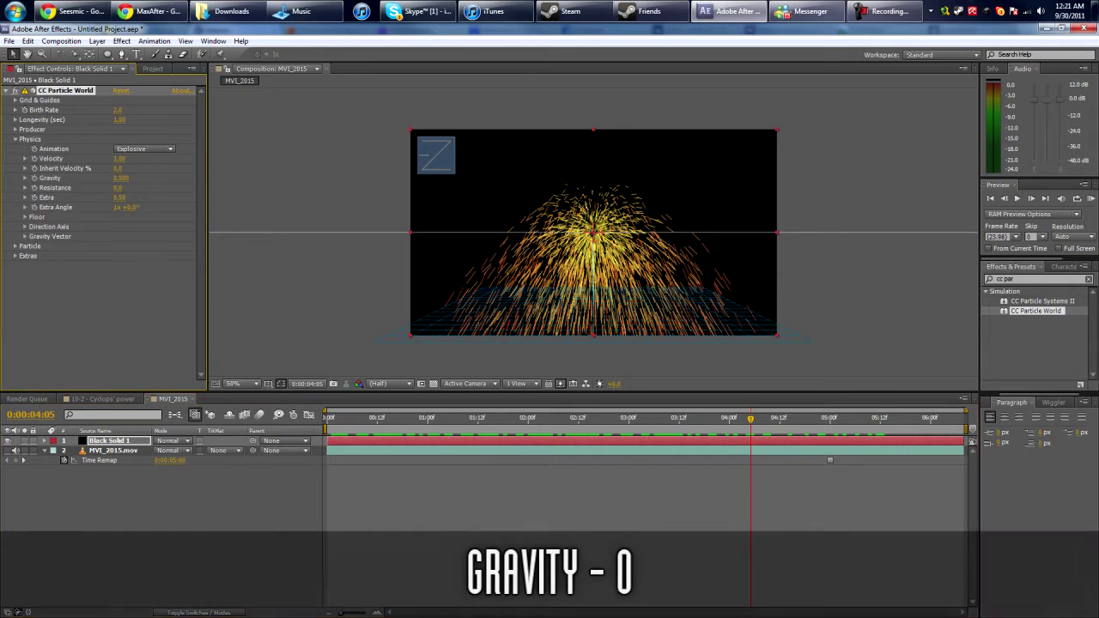
{"action": "key", "text": "Return"}
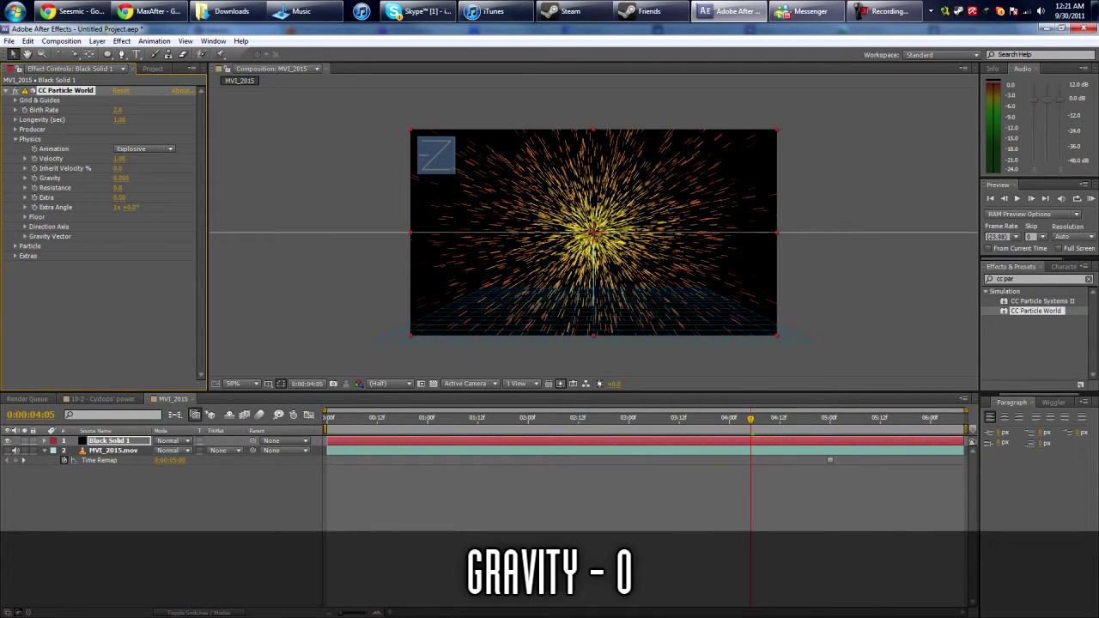
{"action": "left_click", "coordinate": [144, 148]}
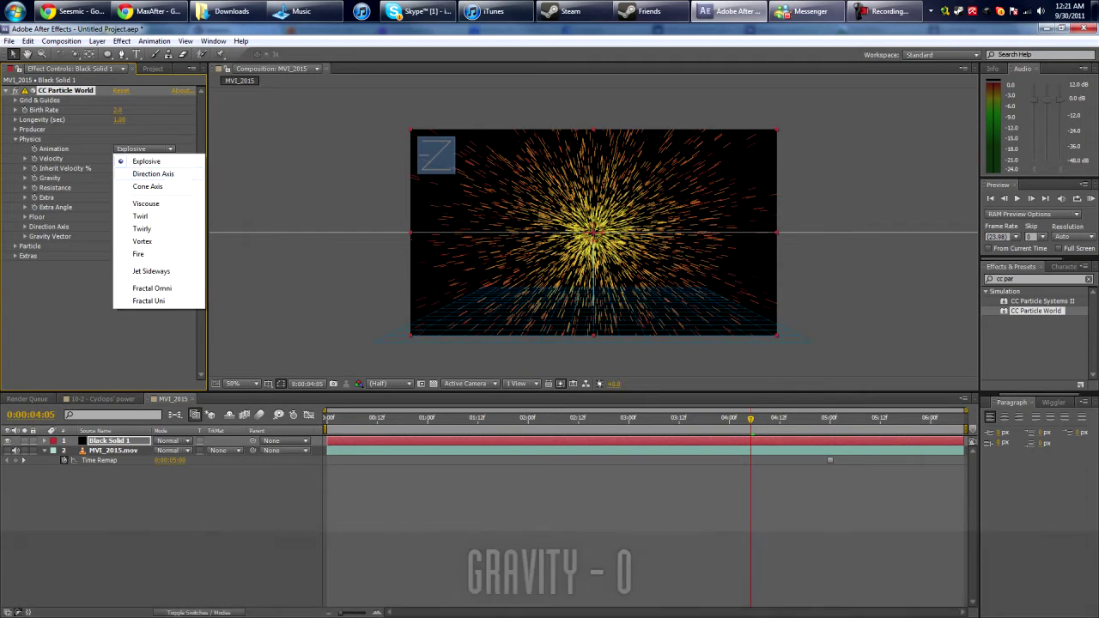
{"action": "left_click", "coordinate": [172, 172]}
Move the particle producer to a Position X of -0.47 and preview the stream
{"action": "left_click", "coordinate": [16, 130]}
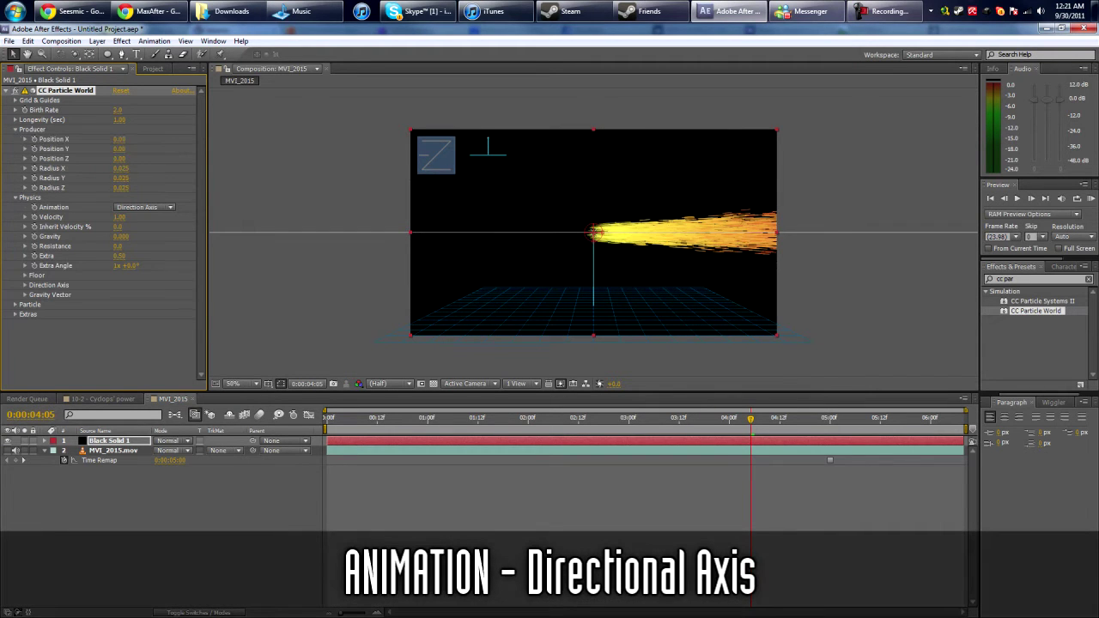
{"action": "left_click_drag", "start_coordinate": [120, 139], "coordinate": [78, 138]}
{"action": "key", "text": "KP_0"}
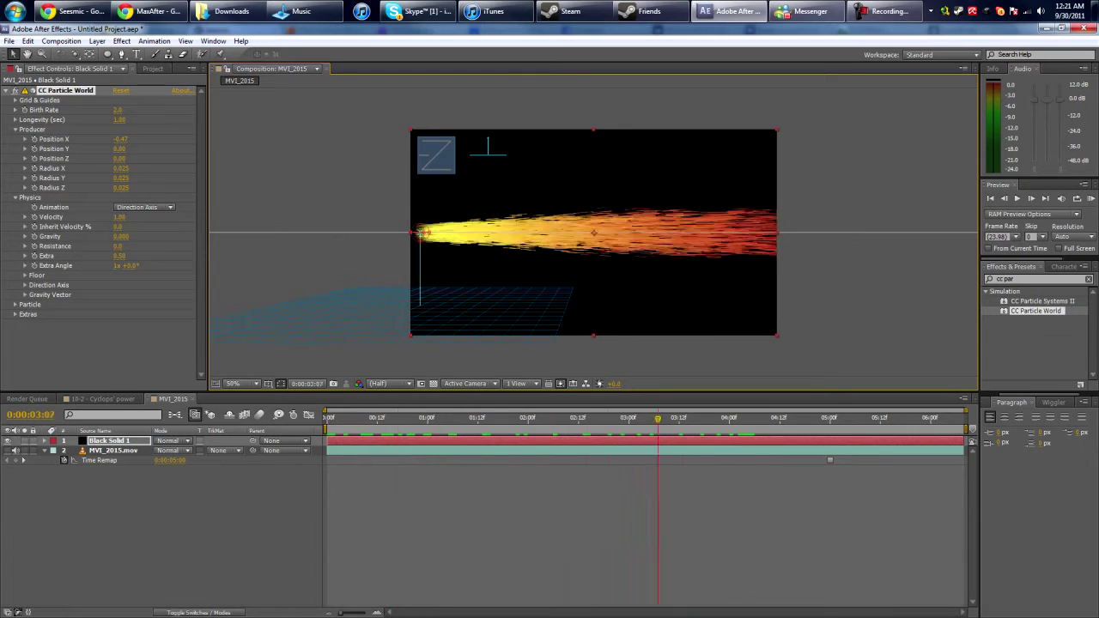
{"action": "key", "text": "space"}
Change the particle type to Shaded Sphere
{"action": "left_click", "coordinate": [16, 305]}
{"action": "left_click_drag", "start_coordinate": [201, 257], "coordinate": [201, 265]}
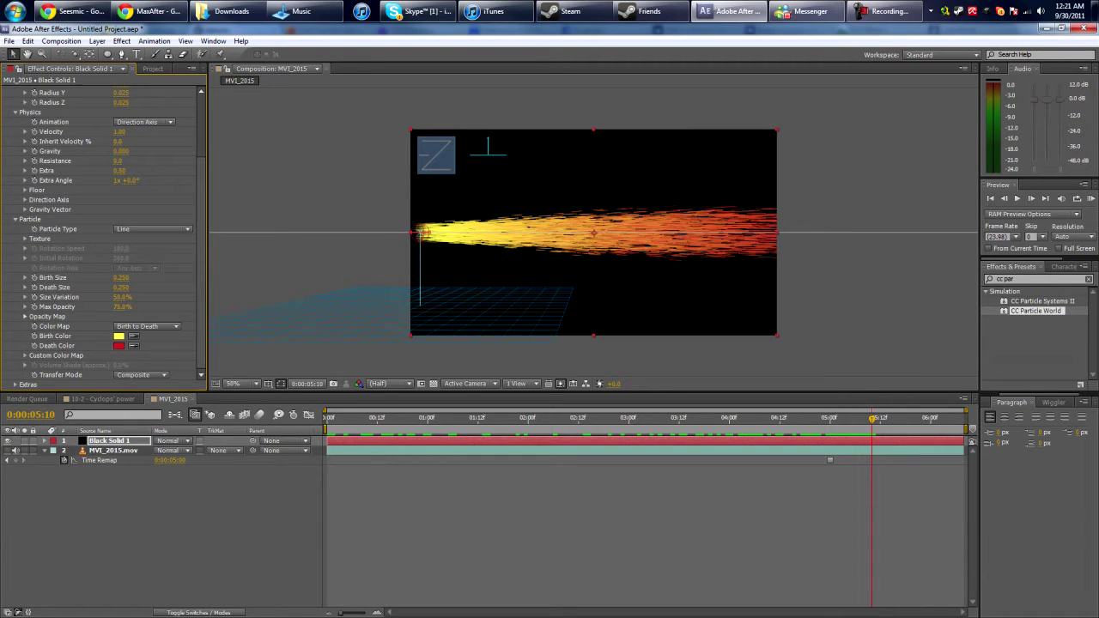
{"action": "left_click", "coordinate": [153, 230]}
{"action": "left_click", "coordinate": [155, 270]}
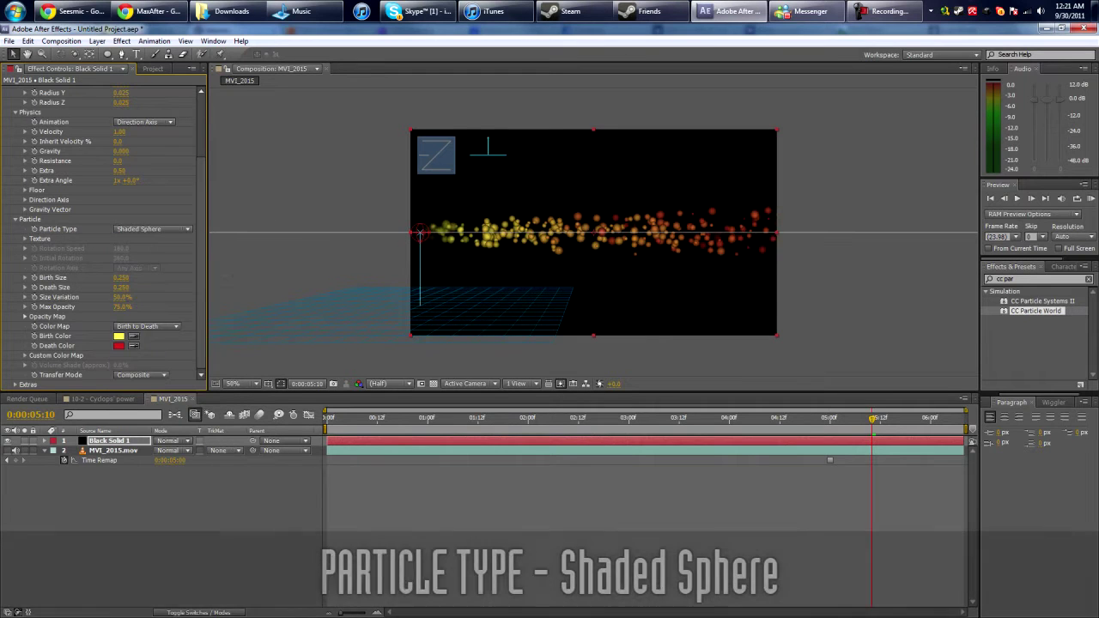
Set the particles' birth color to bright red, FF3D3D
{"action": "left_click_drag", "start_coordinate": [333, 419], "coordinate": [532, 419]}
{"action": "left_click", "coordinate": [119, 337]}
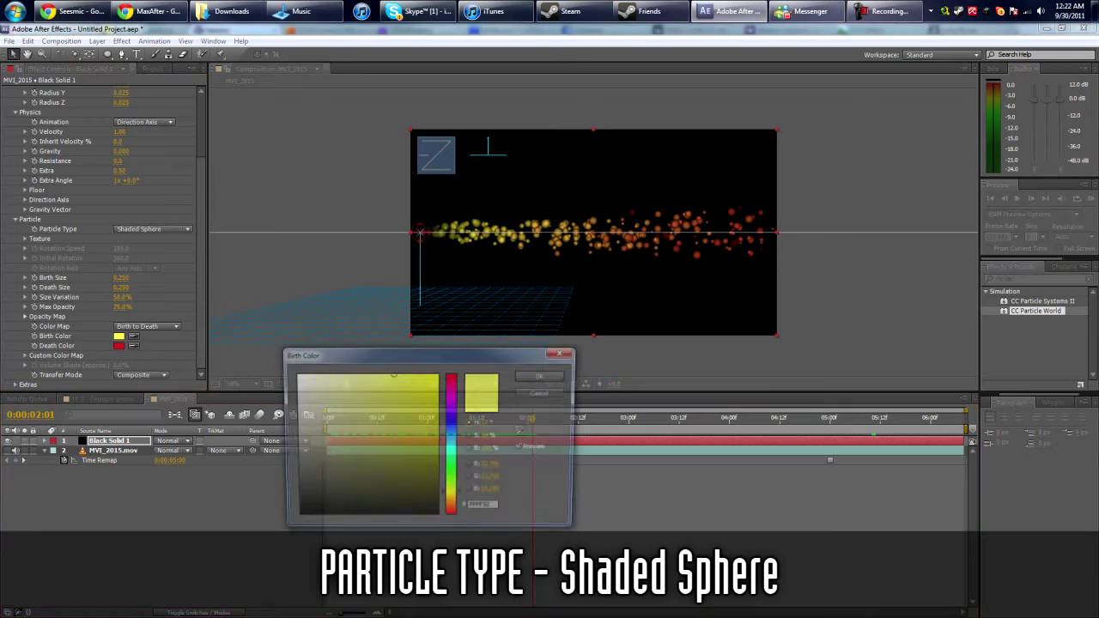
{"action": "left_click", "coordinate": [452, 374]}
{"action": "mouse_move", "coordinate": [393, 376]}
{"action": "left_mouse_down"}
{"action": "mouse_move", "coordinate": [410, 417]}
{"action": "mouse_move", "coordinate": [411, 388]}
{"action": "left_mouse_up"}
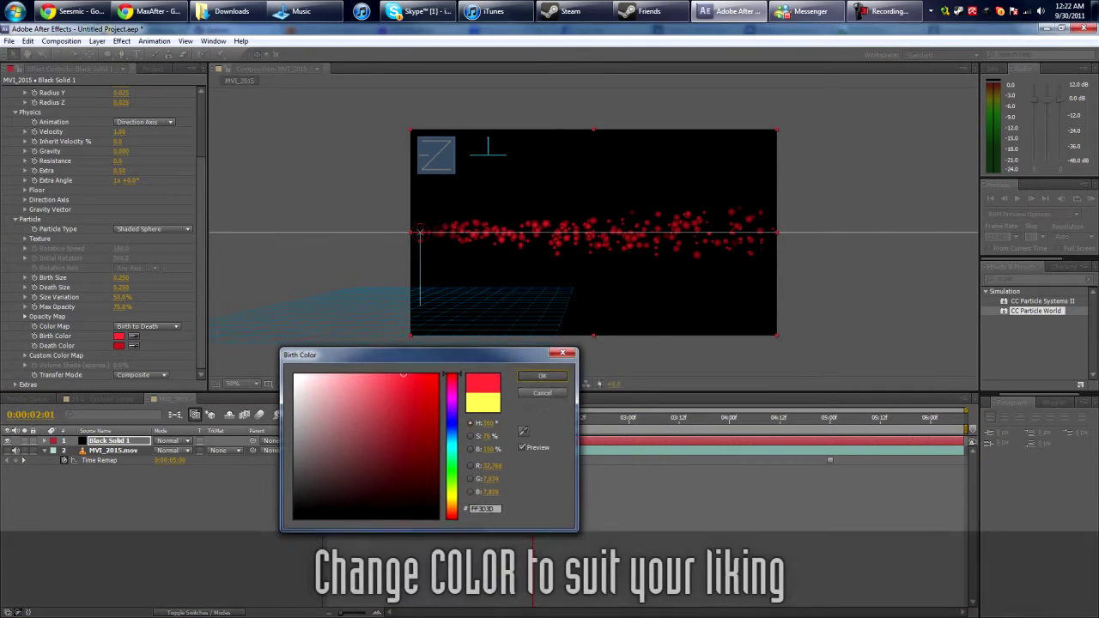
{"action": "left_click", "coordinate": [543, 375]}
Set the particles' death color to dark red, B30000, and preview the recolored stream
{"action": "left_click", "coordinate": [120, 346]}
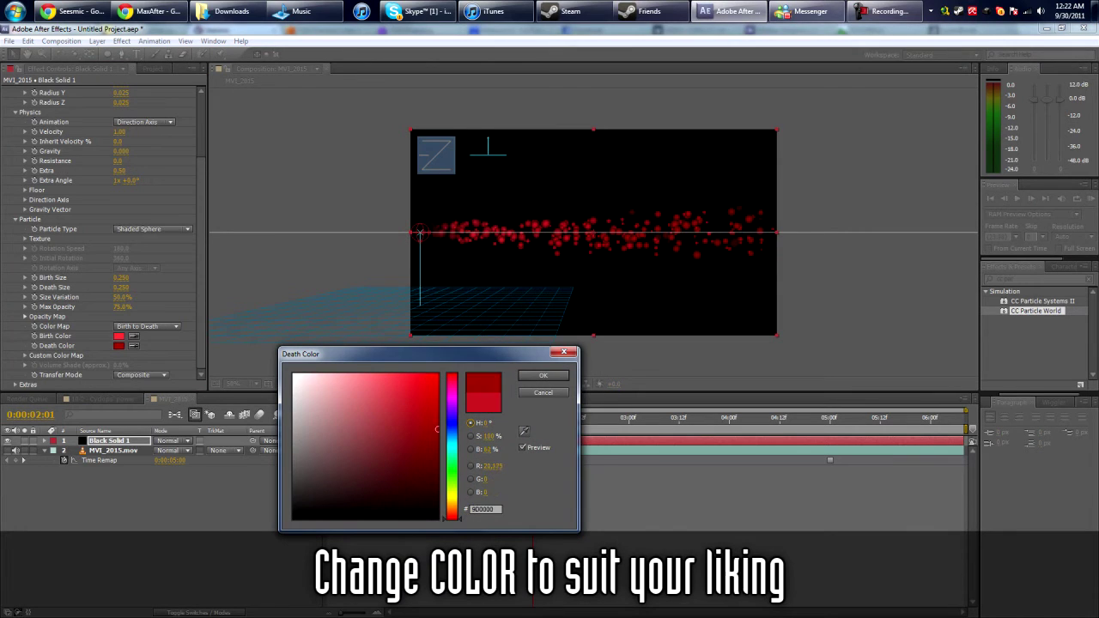
{"action": "mouse_move", "coordinate": [426, 415]}
{"action": "left_mouse_down"}
{"action": "mouse_move", "coordinate": [384, 393]}
{"action": "mouse_move", "coordinate": [321, 421]}
{"action": "mouse_move", "coordinate": [300, 374]}
{"action": "mouse_move", "coordinate": [422, 474]}
{"action": "left_mouse_up"}
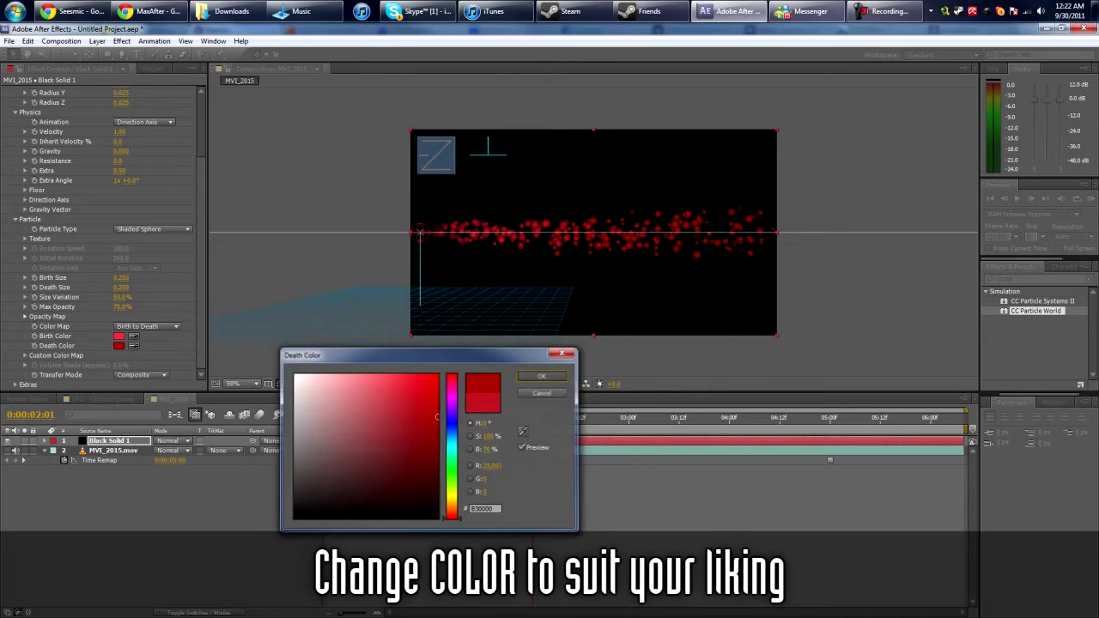
{"action": "key", "text": "Return"}
{"action": "left_click_drag", "start_coordinate": [508, 420], "coordinate": [465, 419]}
{"action": "key", "text": "space"}
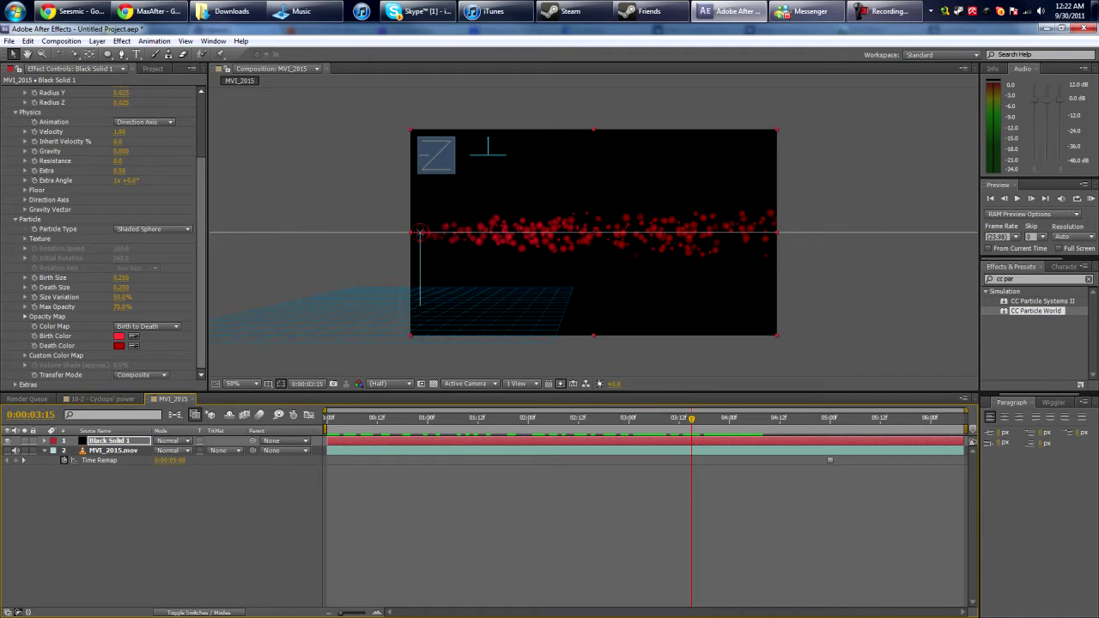
Raise the CC Particle World birth rate to 4.7 and preview the denser stream
{"action": "scroll", "coordinate": [103, 232], "scroll_direction": "up", "scroll_amount": 3}
{"action": "left_click", "coordinate": [163, 163]}
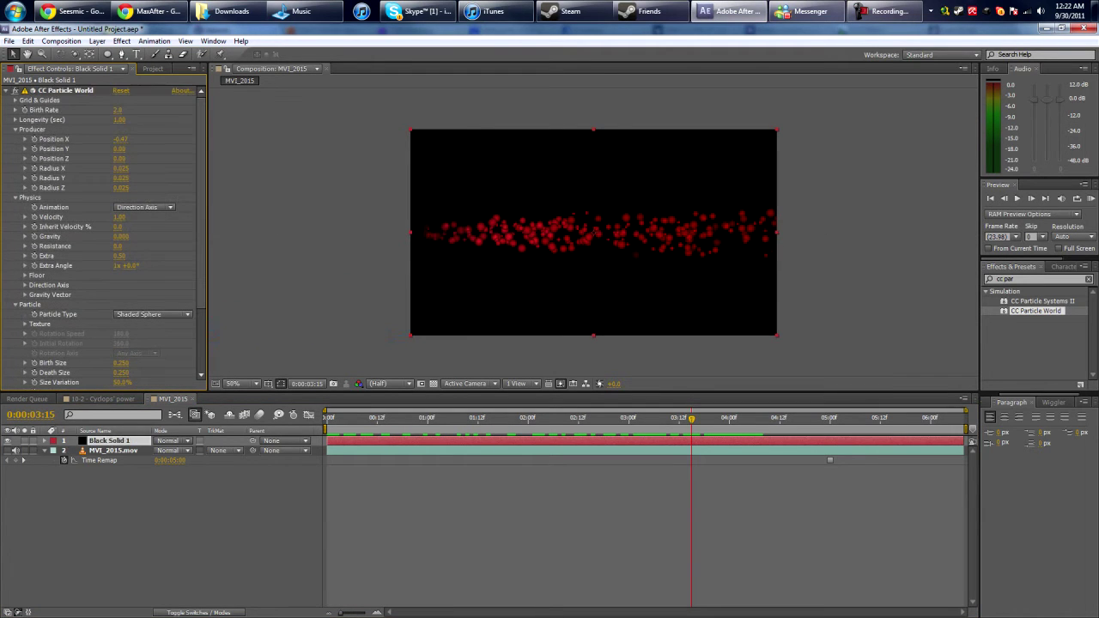
{"action": "left_click_drag", "start_coordinate": [118, 109], "coordinate": [133, 110]}
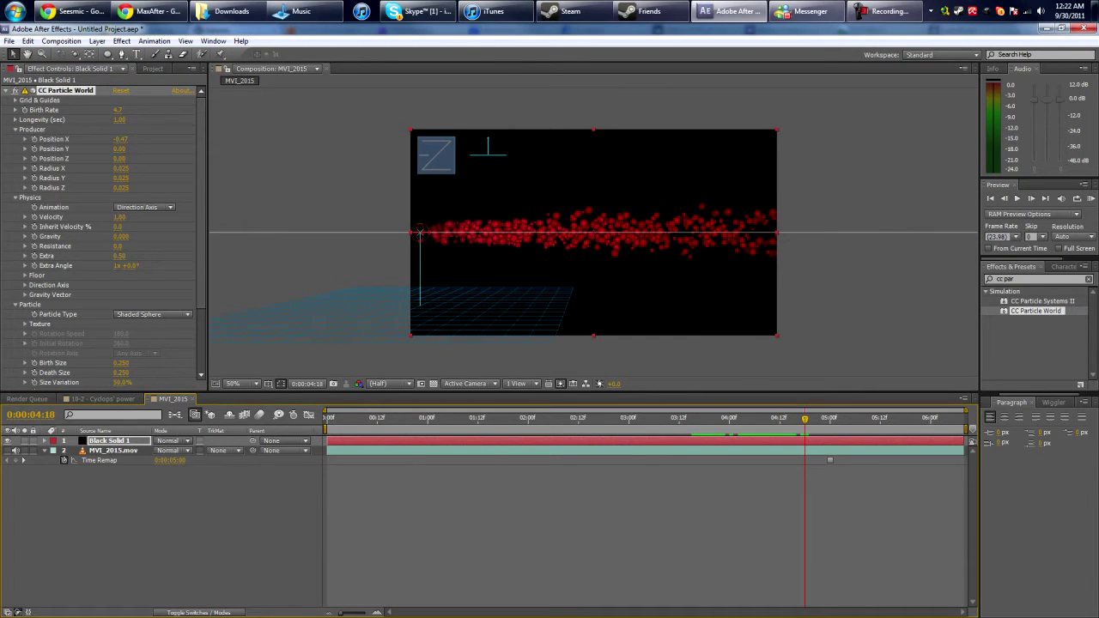
{"action": "left_click_drag", "start_coordinate": [805, 419], "coordinate": [638, 419]}
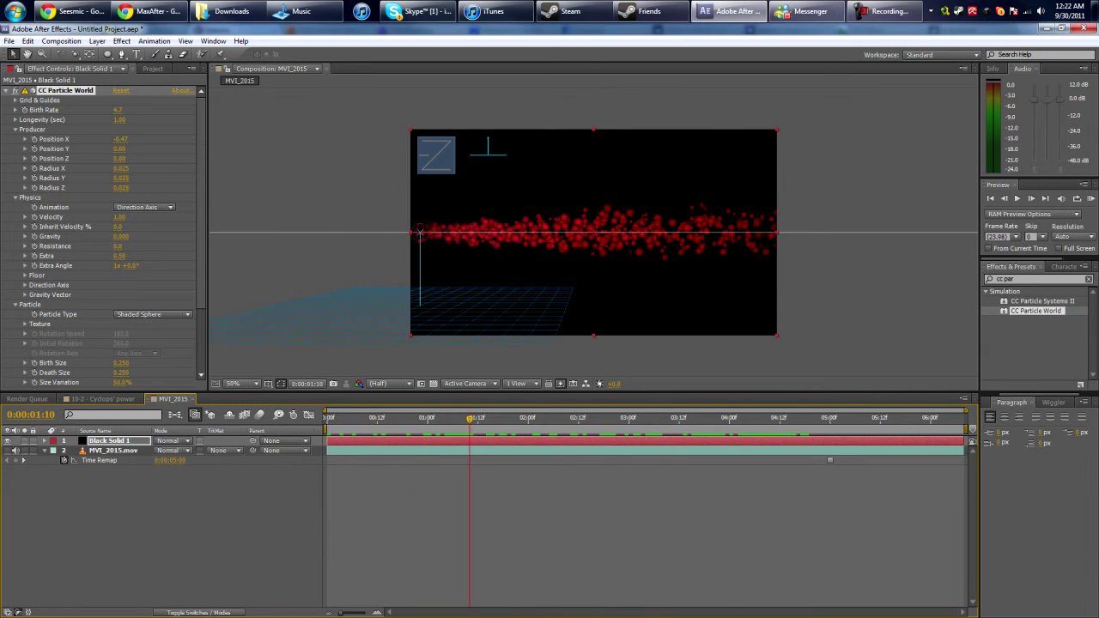
Find the Directional Blur effect and apply it to the black solid after CC Particle World
{"action": "left_click", "coordinate": [1022, 279]}
{"action": "type", "text": "direct"}
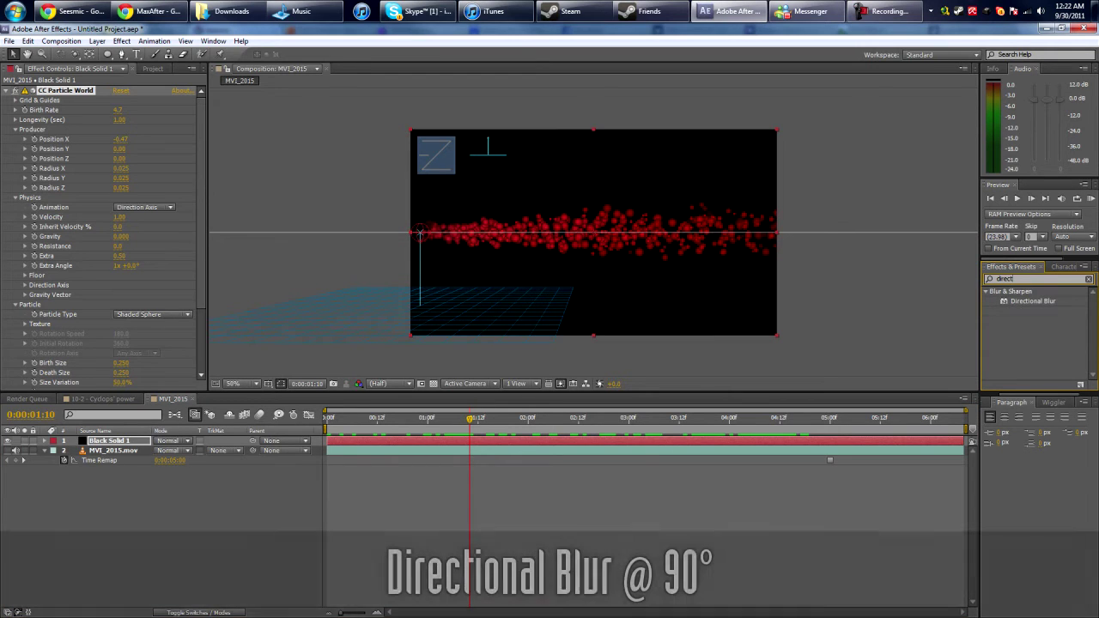
{"action": "left_click_drag", "start_coordinate": [1033, 300], "coordinate": [65, 348]}
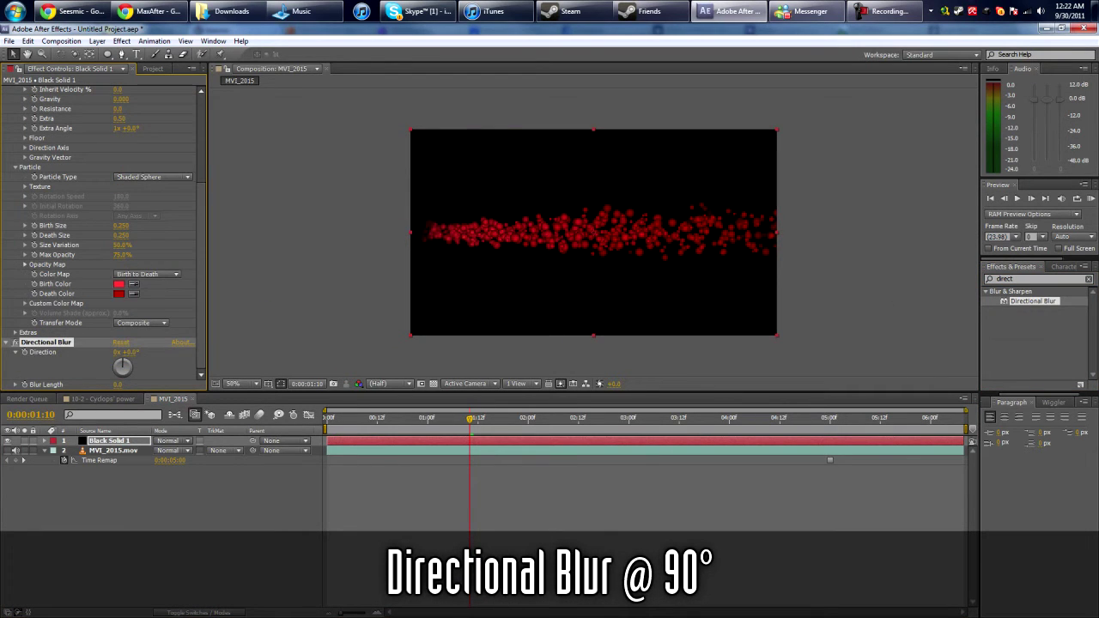
Set the Directional Blur direction to 90° and the blur length to about 92, and preview the streaked particle stream
{"action": "left_click", "coordinate": [129, 352]}
{"action": "left_click", "coordinate": [201, 343]}
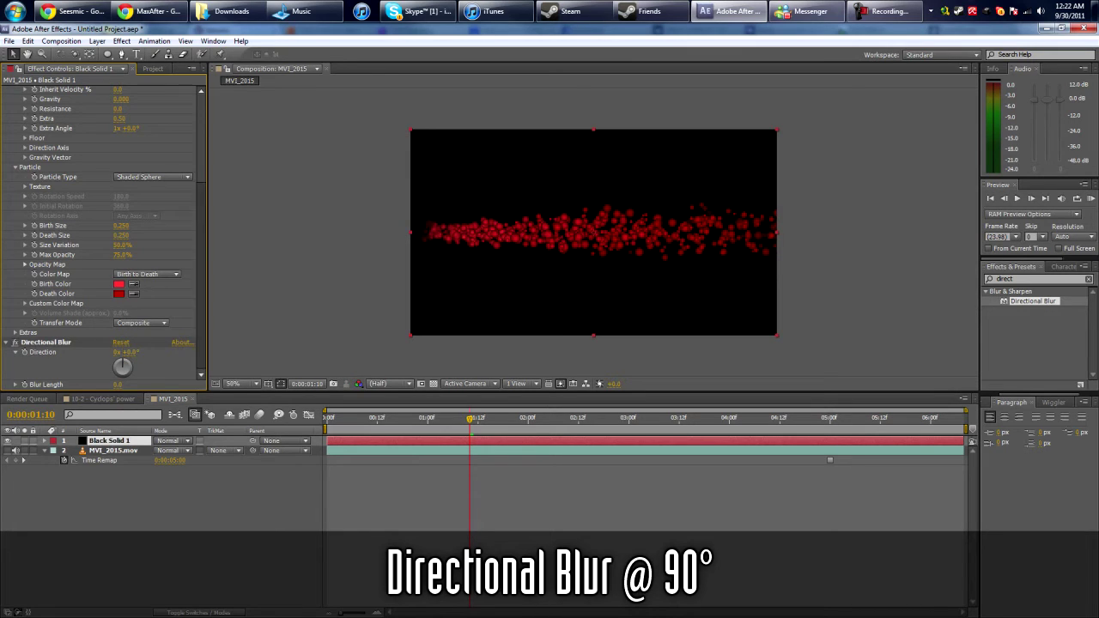
{"action": "type", "text": "90"}
{"action": "key", "text": "Return"}
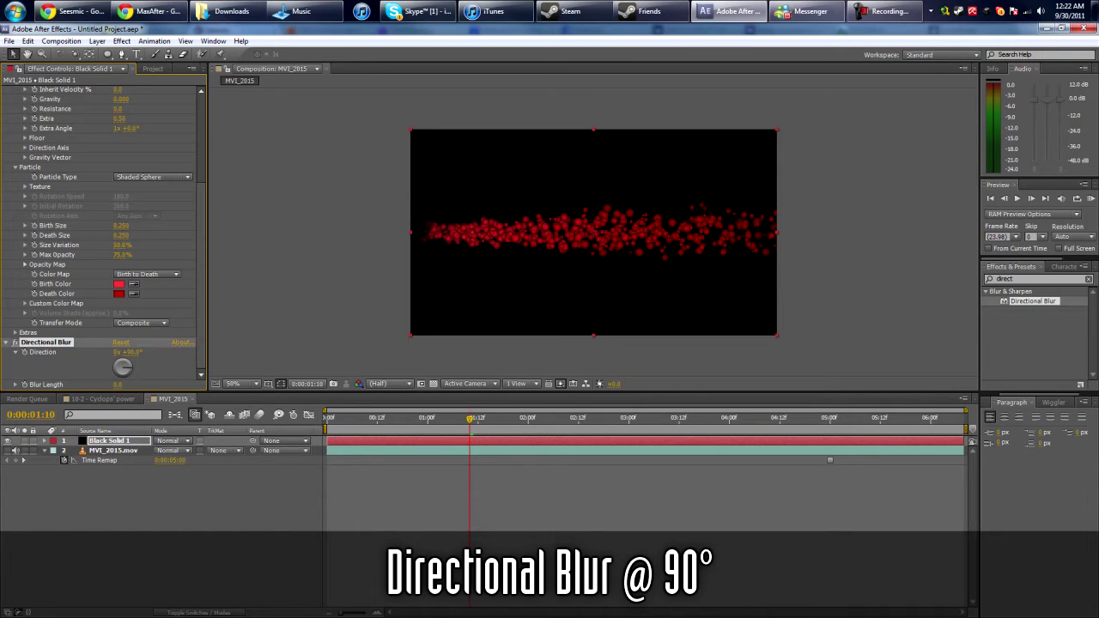
{"action": "left_click_drag", "start_coordinate": [117, 384], "coordinate": [142, 385]}
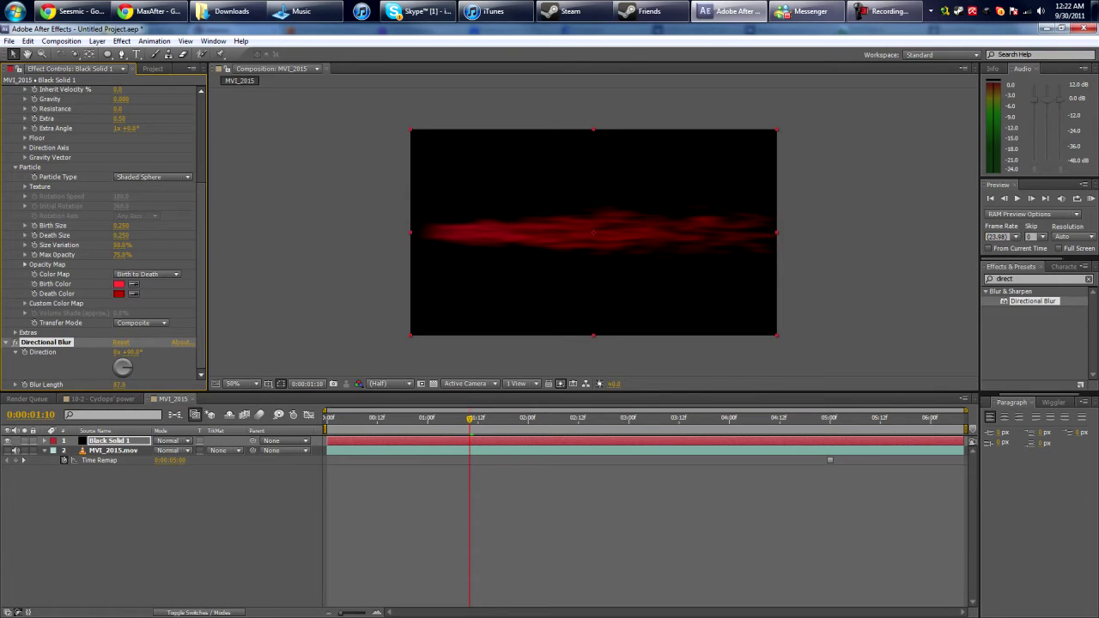
{"action": "key", "text": "space"}
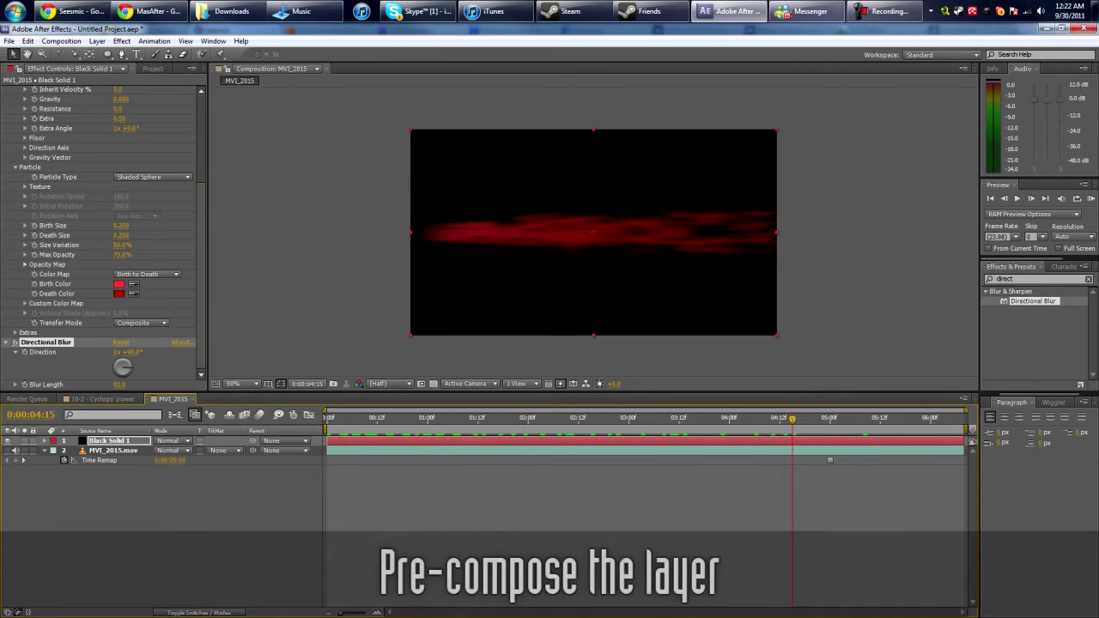
Pre-compose the black solid as Energy, moving all attributes into the new composition and opening it
{"action": "key", "text": "ctrl+shift+a"}
{"action": "left_click", "coordinate": [110, 441]}
{"action": "left_click", "coordinate": [97, 41]}
{"action": "key", "text": "ctrl+shift+c"}
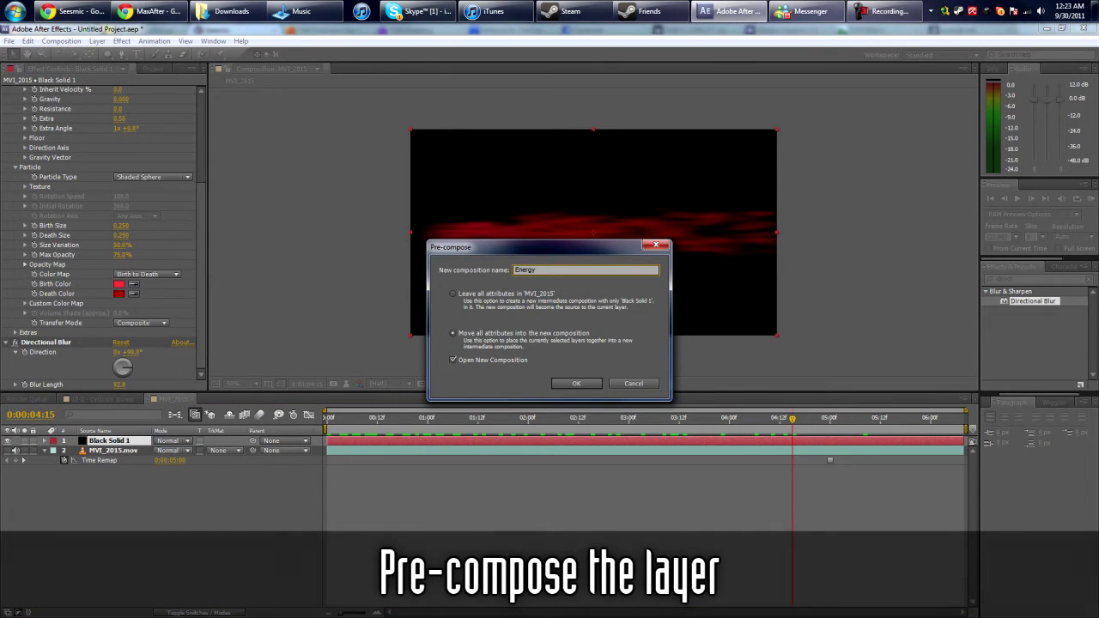
{"action": "key", "text": "Return"}
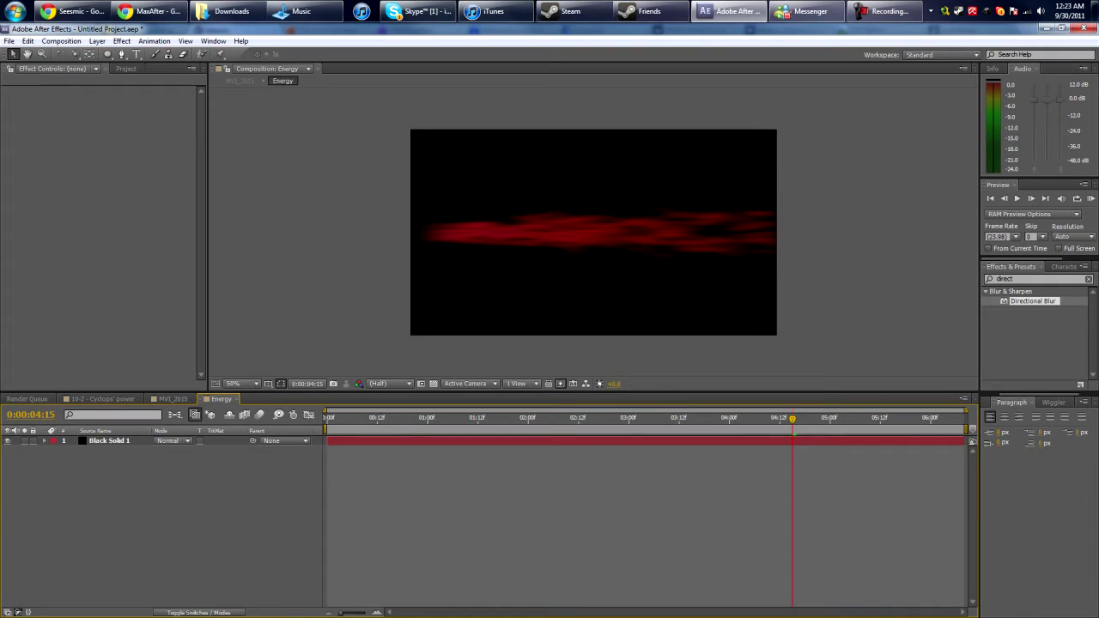
Duplicate the black solid in the Energy composition and apply the Tint effect to the upper copy
{"action": "left_click", "coordinate": [109, 440]}
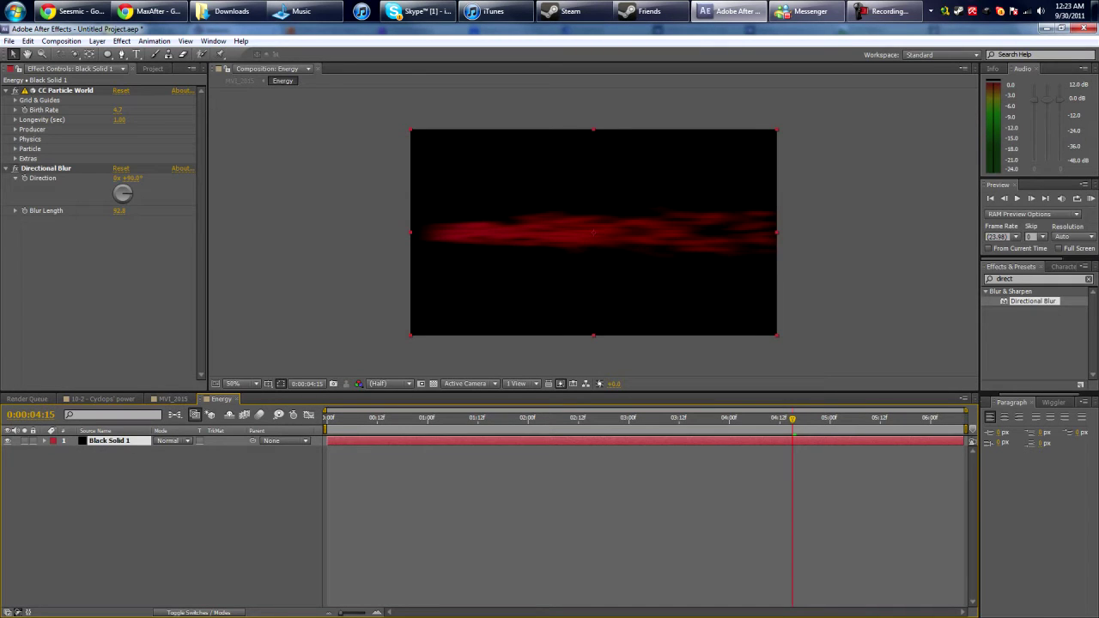
{"action": "key", "text": "ctrl+d"}
{"action": "left_click", "coordinate": [109, 441]}
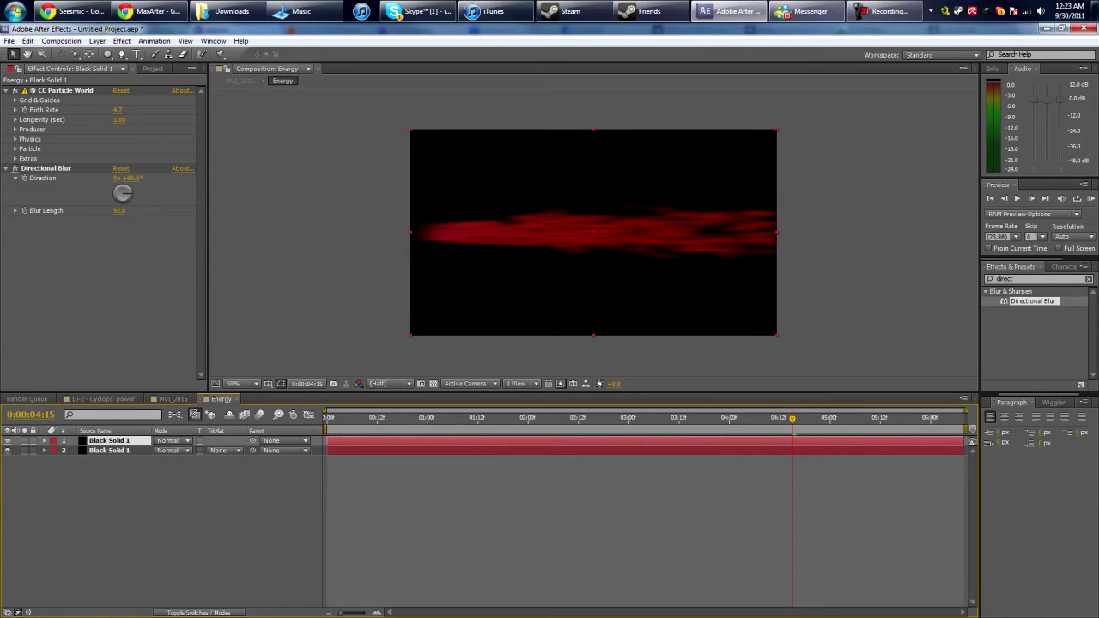
{"action": "left_click", "coordinate": [1031, 279]}
{"action": "type", "text": "tint"}
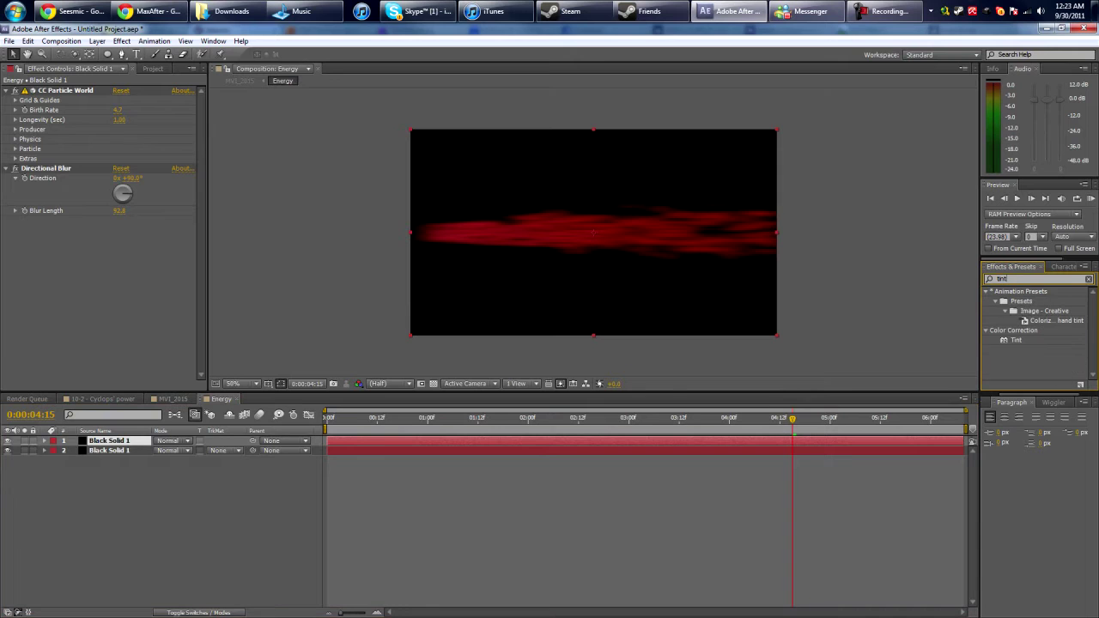
{"action": "left_click_drag", "start_coordinate": [1017, 341], "coordinate": [1002, 344]}
{"action": "left_click_drag", "start_coordinate": [95, 316], "coordinate": [96, 314]}
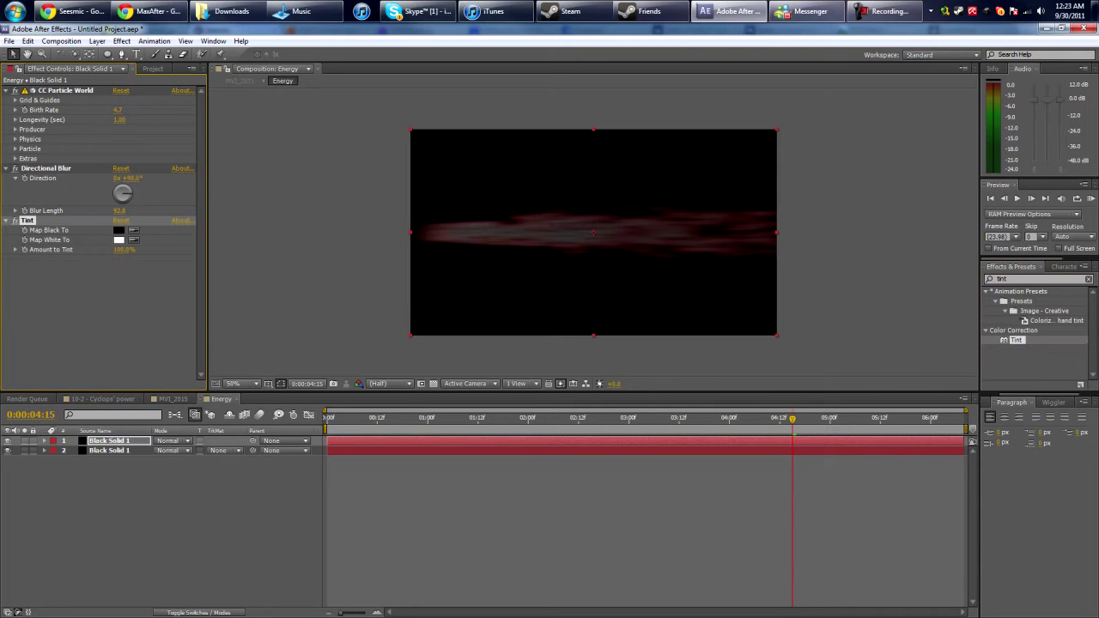
Set the upper solid's Tint to map black to white, FFFFFF
{"action": "left_click", "coordinate": [119, 231]}
{"action": "left_click_drag", "start_coordinate": [342, 430], "coordinate": [293, 374]}
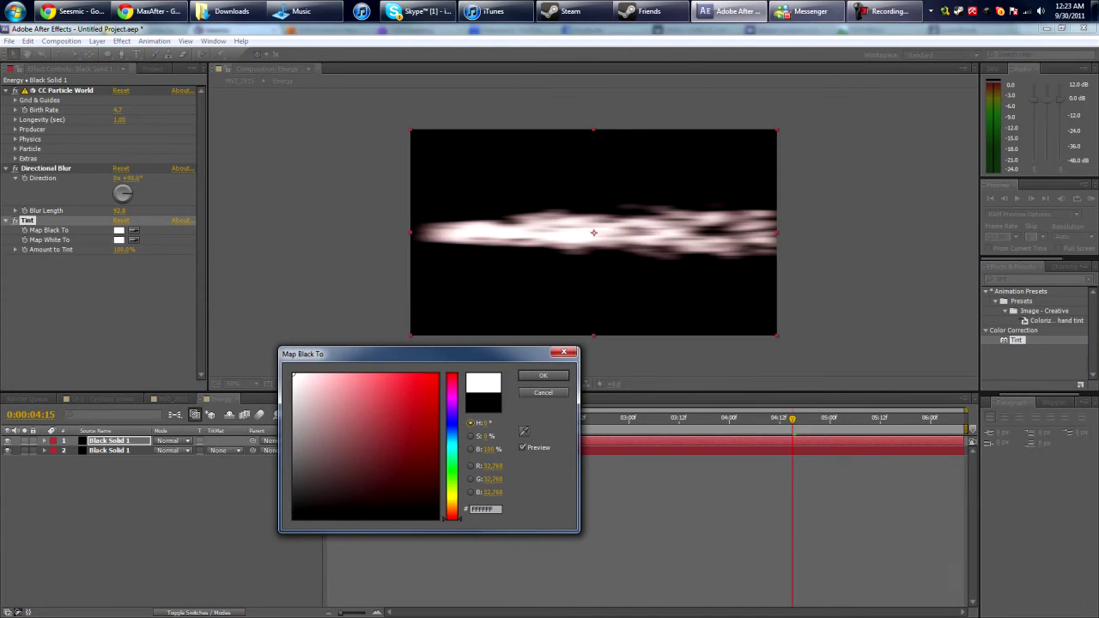
{"action": "key", "text": "Return"}
Scale the upper white solid's height to 39% while keeping its width at 100%, and preview the beam core
{"action": "left_click", "coordinate": [109, 441]}
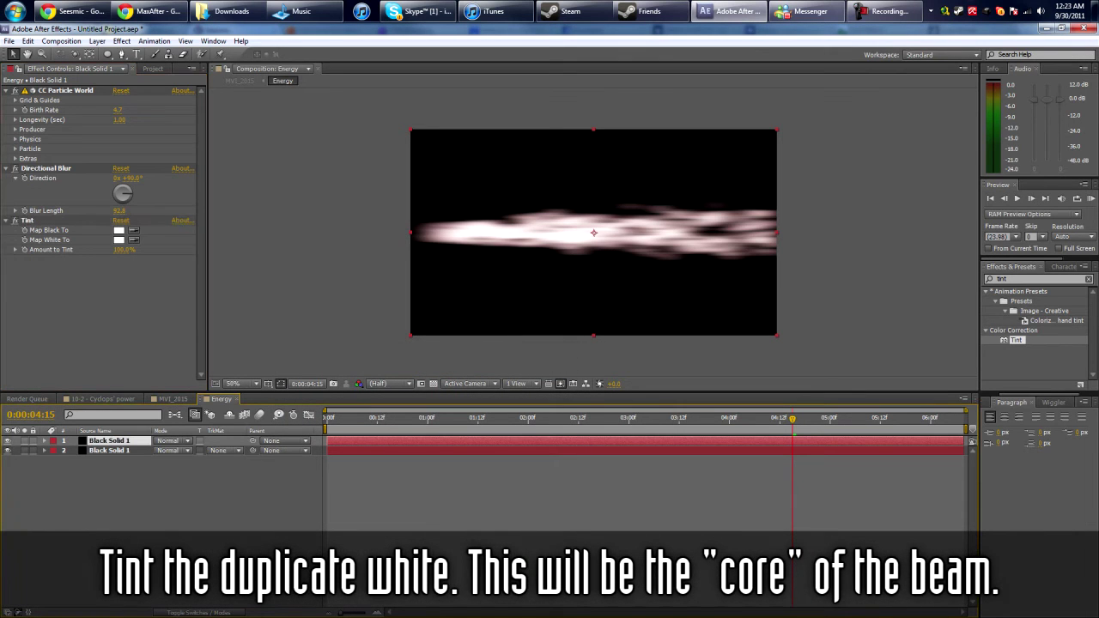
{"action": "key", "text": "s"}
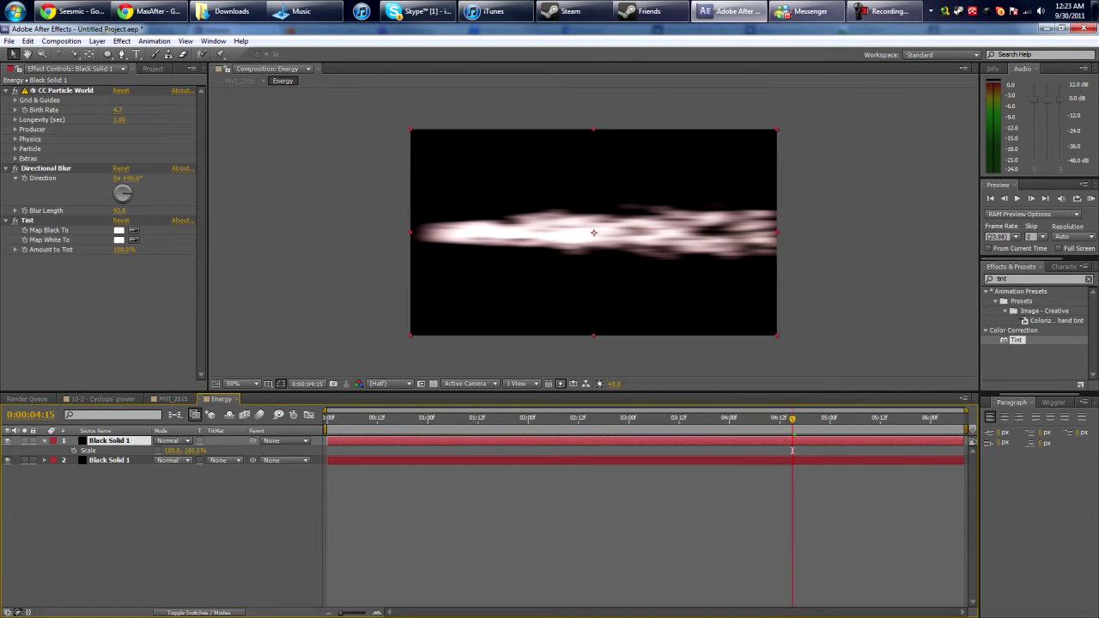
{"action": "left_click_drag", "start_coordinate": [196, 451], "coordinate": [177, 451]}
{"action": "left_click_drag", "start_coordinate": [196, 451], "coordinate": [185, 451]}
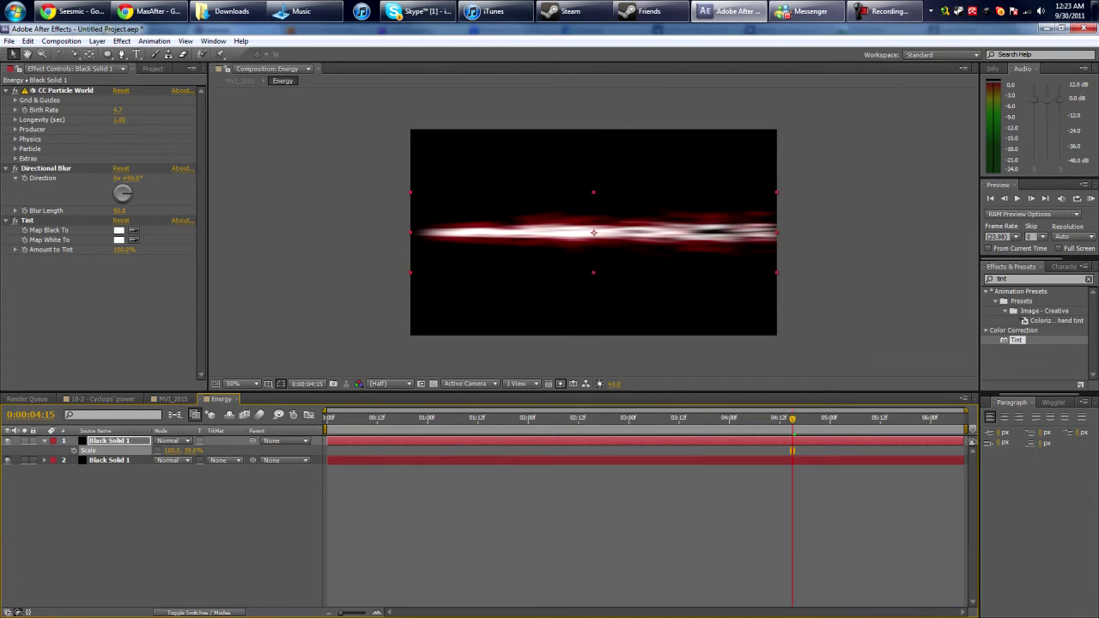
{"action": "key", "text": "space"}
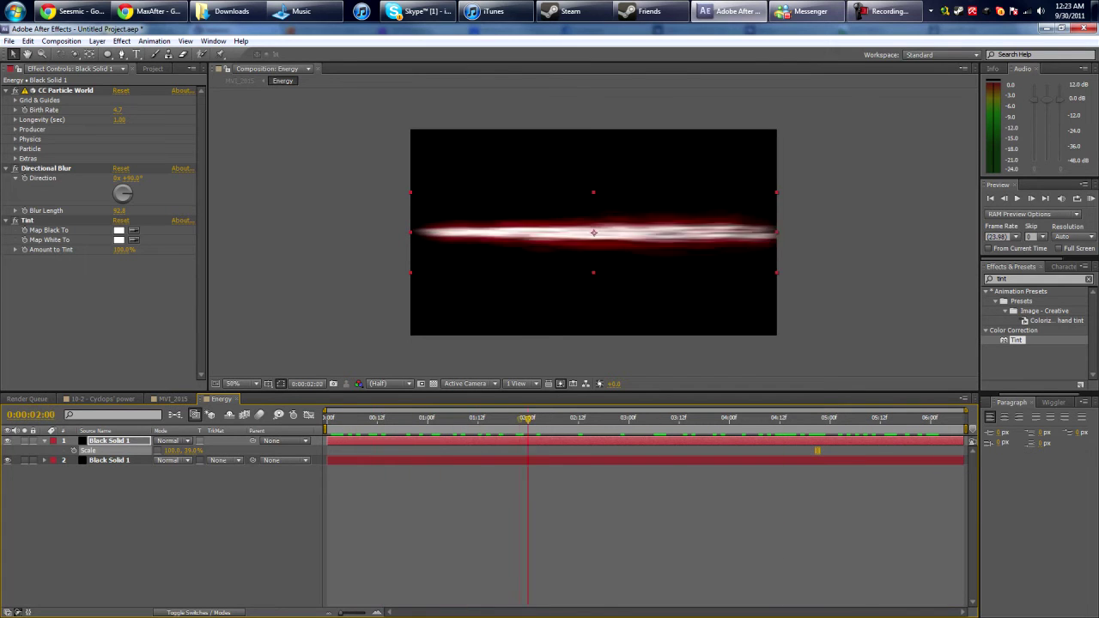
Try higher CC Particle World birth rates on the lower red solid, settle on 4.0, and preview the beam
{"action": "left_click", "coordinate": [670, 450]}
{"action": "left_click", "coordinate": [110, 460]}
{"action": "left_click", "coordinate": [15, 148]}
{"action": "left_click_drag", "start_coordinate": [118, 109], "coordinate": [573, 110]}
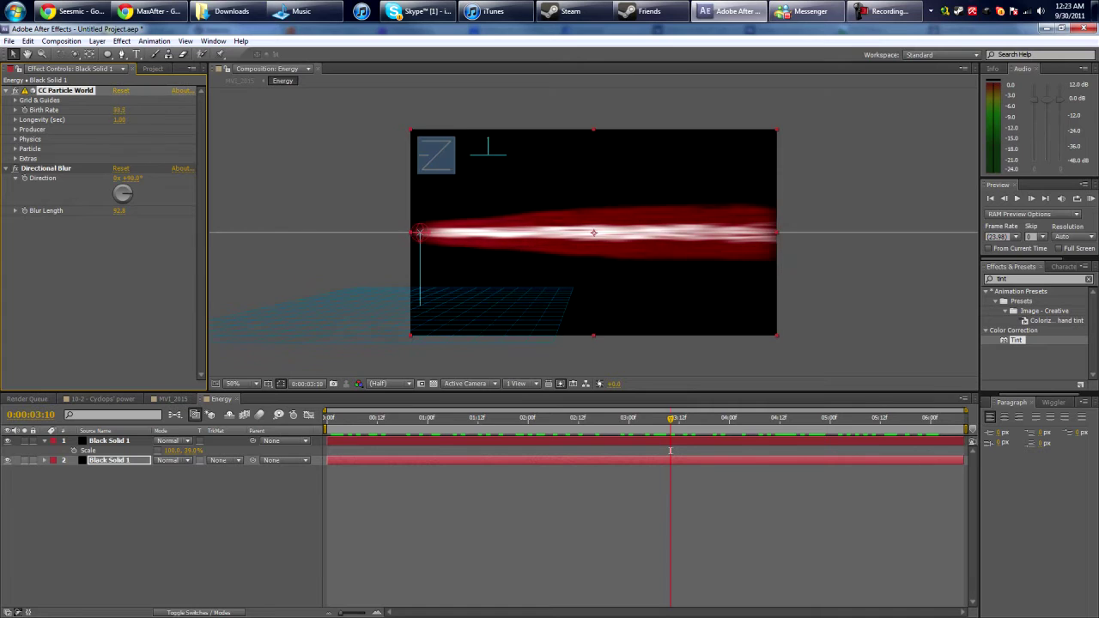
{"action": "left_click_drag", "start_coordinate": [816, 110], "coordinate": [230, 110]}
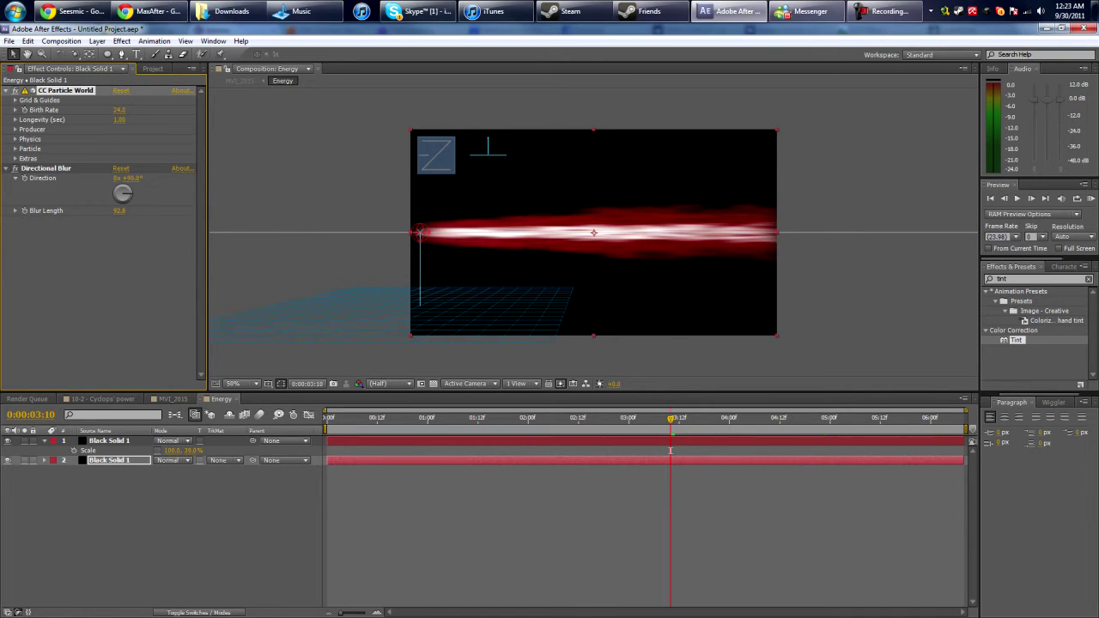
{"action": "key", "text": "Return"}
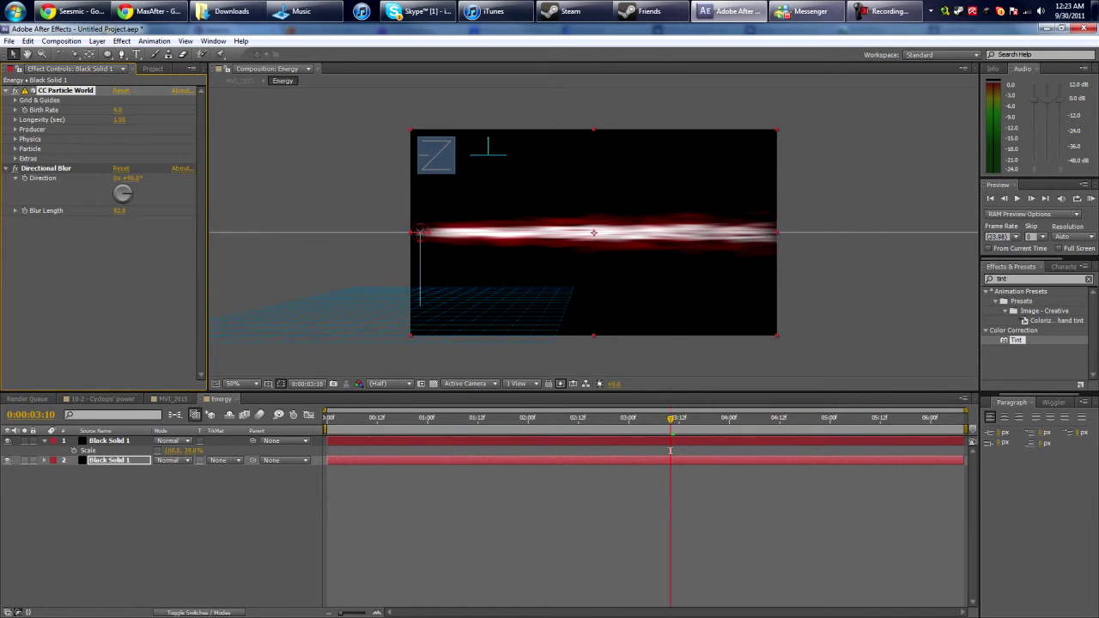
{"action": "key", "text": "F2"}
{"action": "key", "text": "KP_0"}
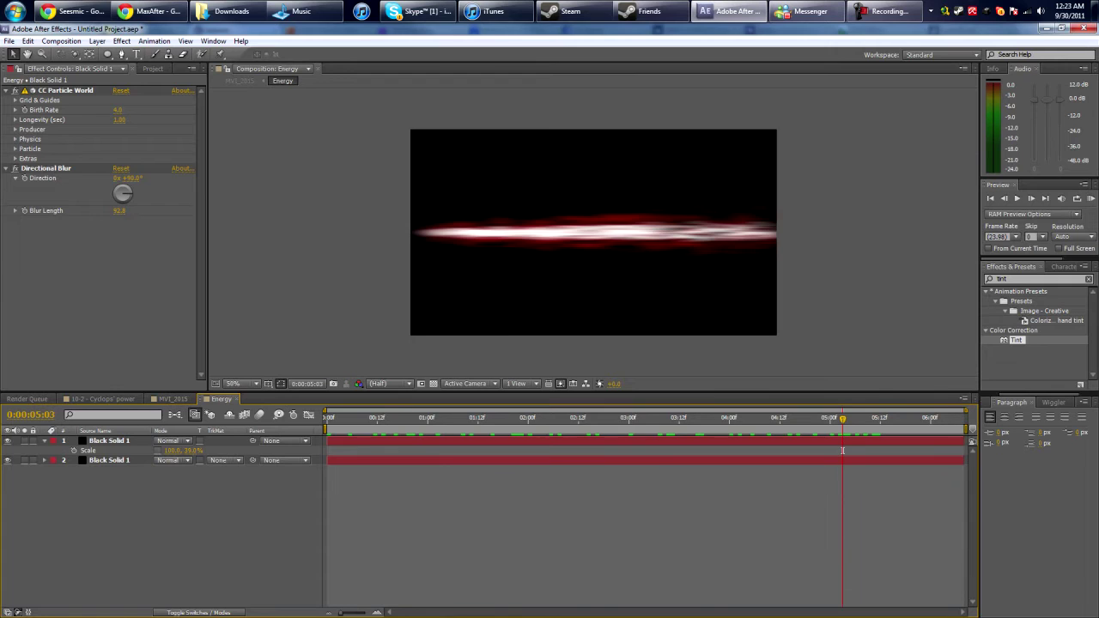
Make the MVI_2015.mov footage visible in the MVI_2015 composition and preview the Energy beam over it
{"action": "left_click", "coordinate": [172, 398]}
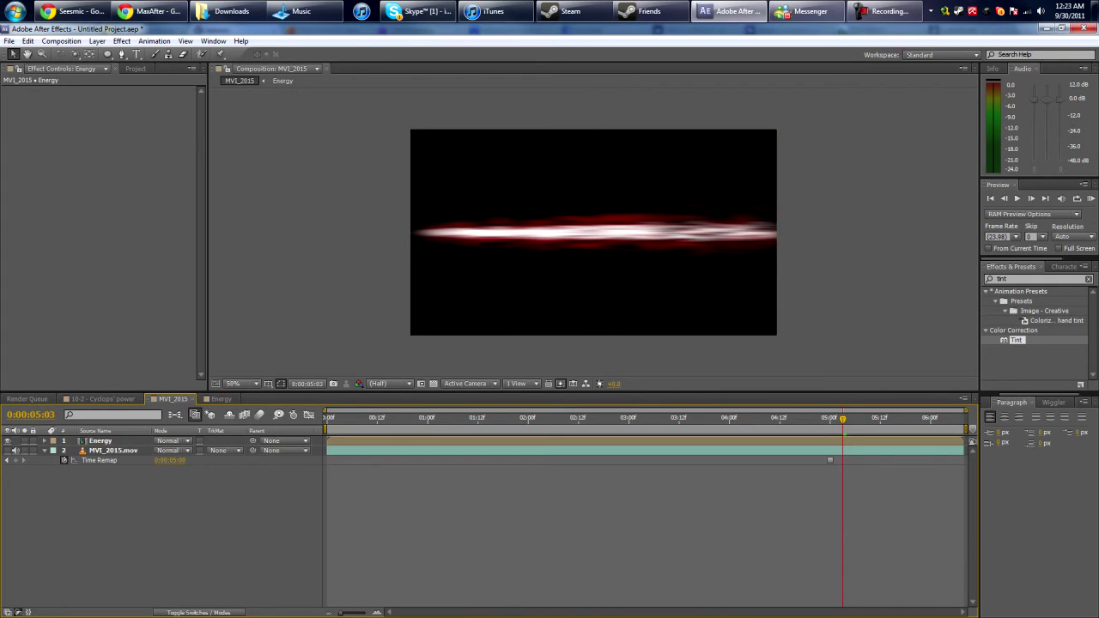
{"action": "left_click", "coordinate": [101, 440]}
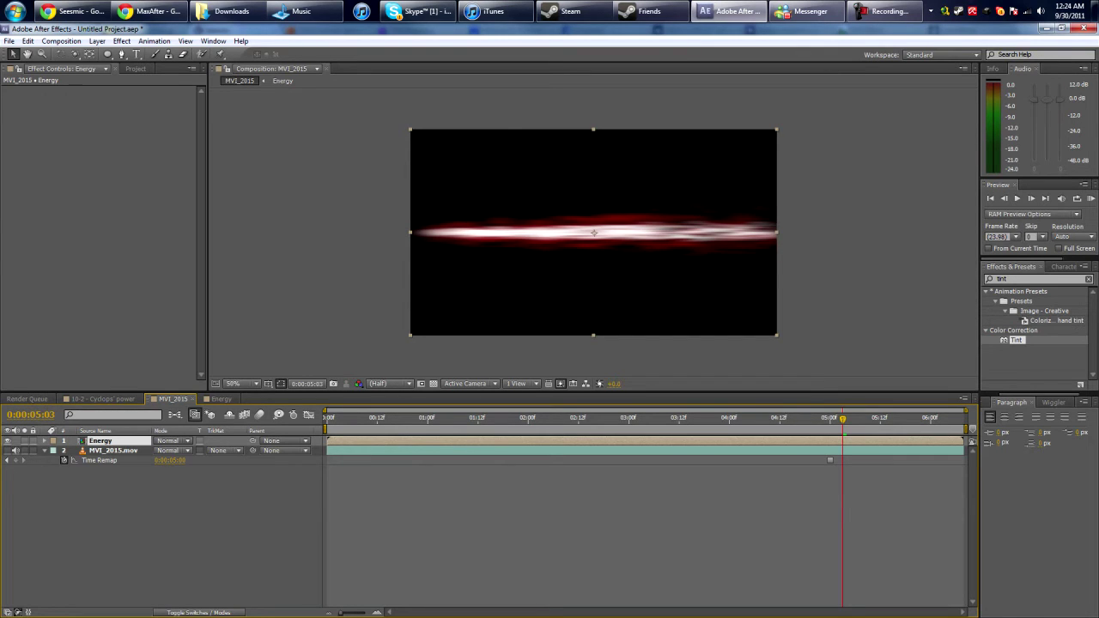
{"action": "left_click", "coordinate": [169, 441]}
{"action": "left_click", "coordinate": [129, 515]}
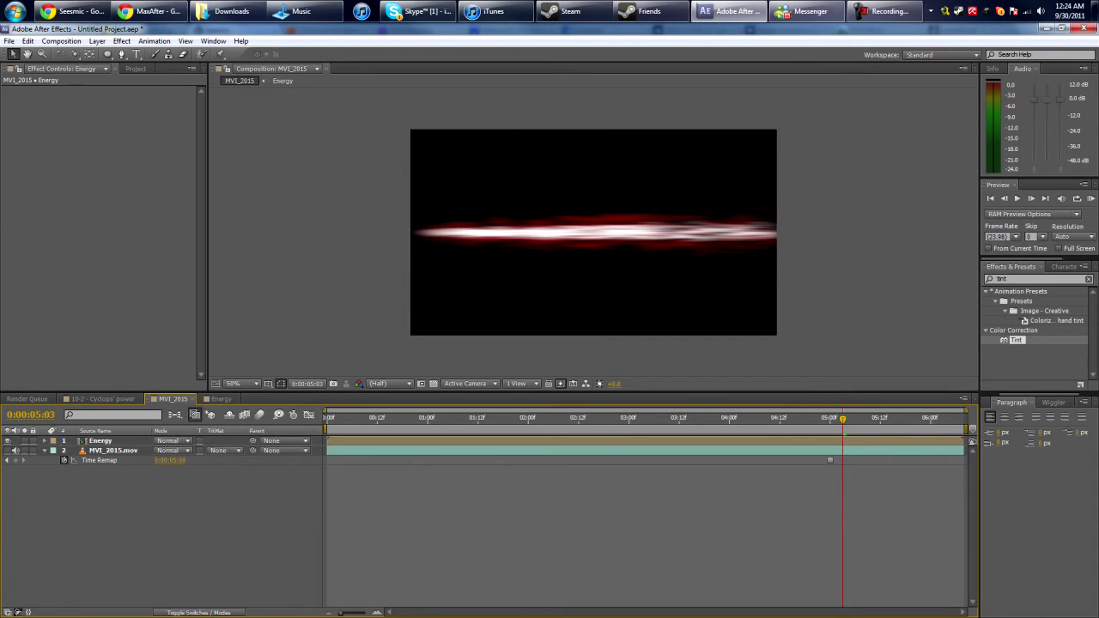
{"action": "left_click", "coordinate": [8, 450]}
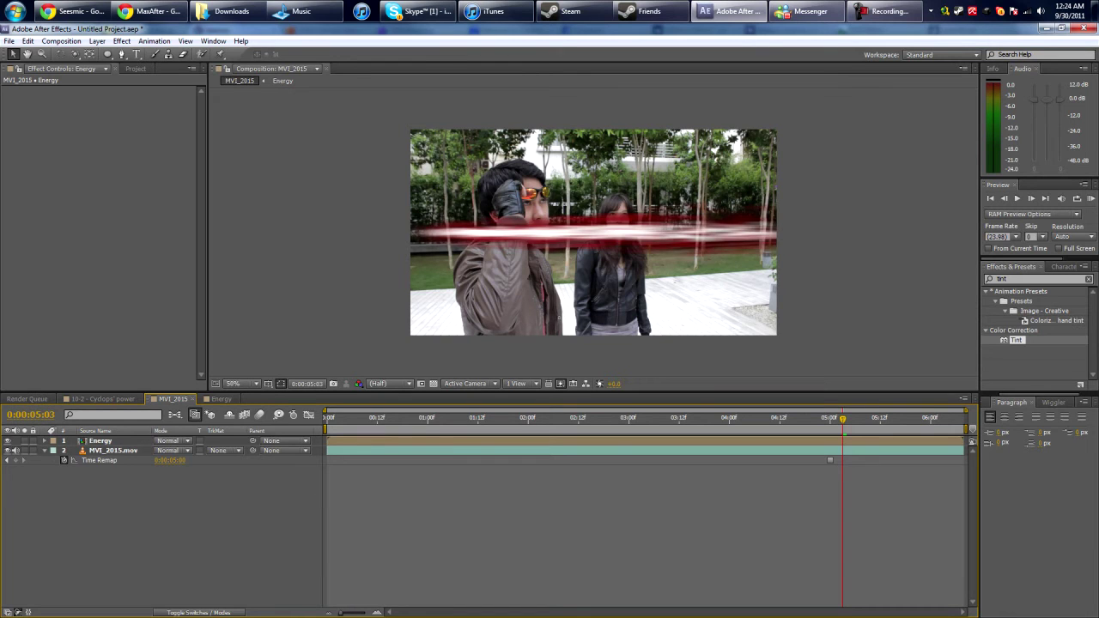
{"action": "key", "text": "KP_0"}
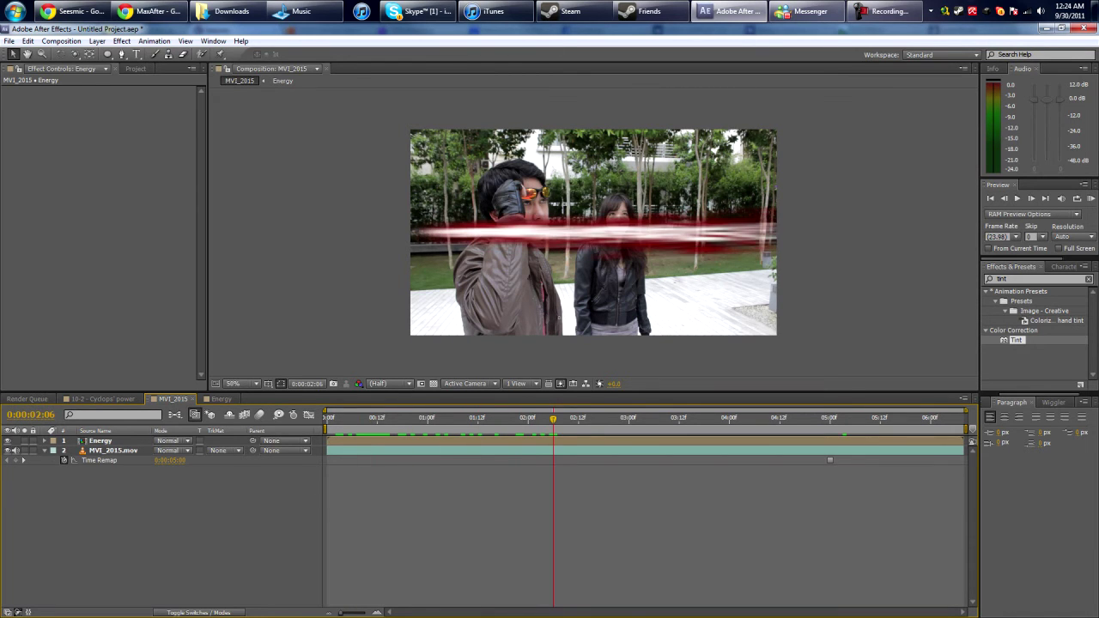
At 0:00:05:00, move the Energy layer up so the beam lies level with the man's glasses
{"action": "left_click", "coordinate": [537, 451]}
{"action": "left_click_drag", "start_coordinate": [414, 419], "coordinate": [700, 418]}
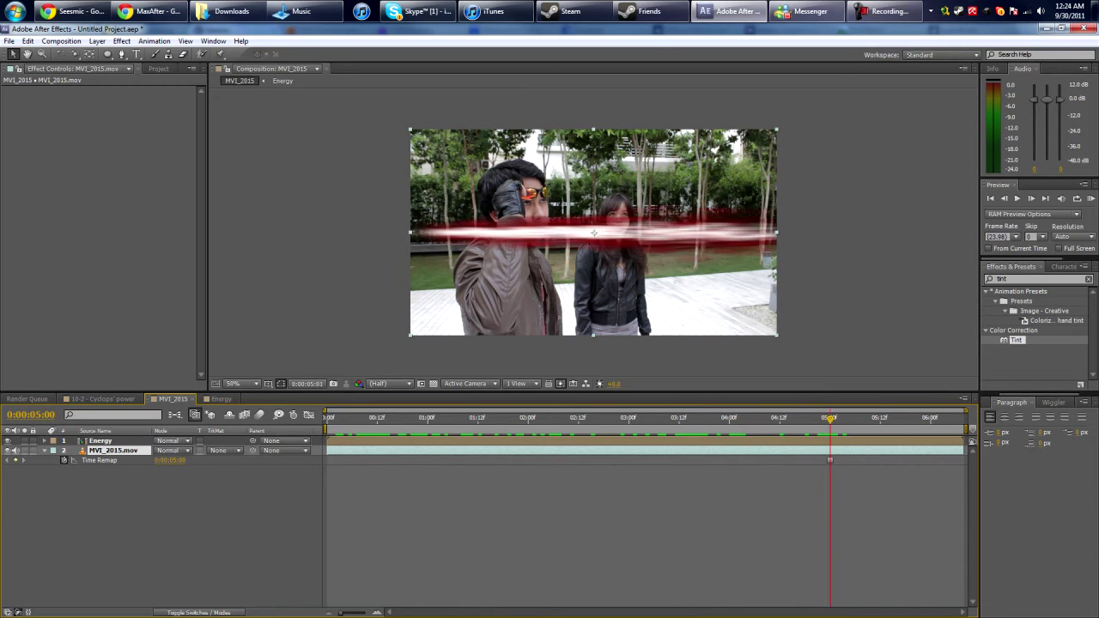
{"action": "left_click_drag", "start_coordinate": [507, 232], "coordinate": [669, 191]}
{"action": "key", "text": "ctrl+z"}
{"action": "left_click", "coordinate": [100, 441]}
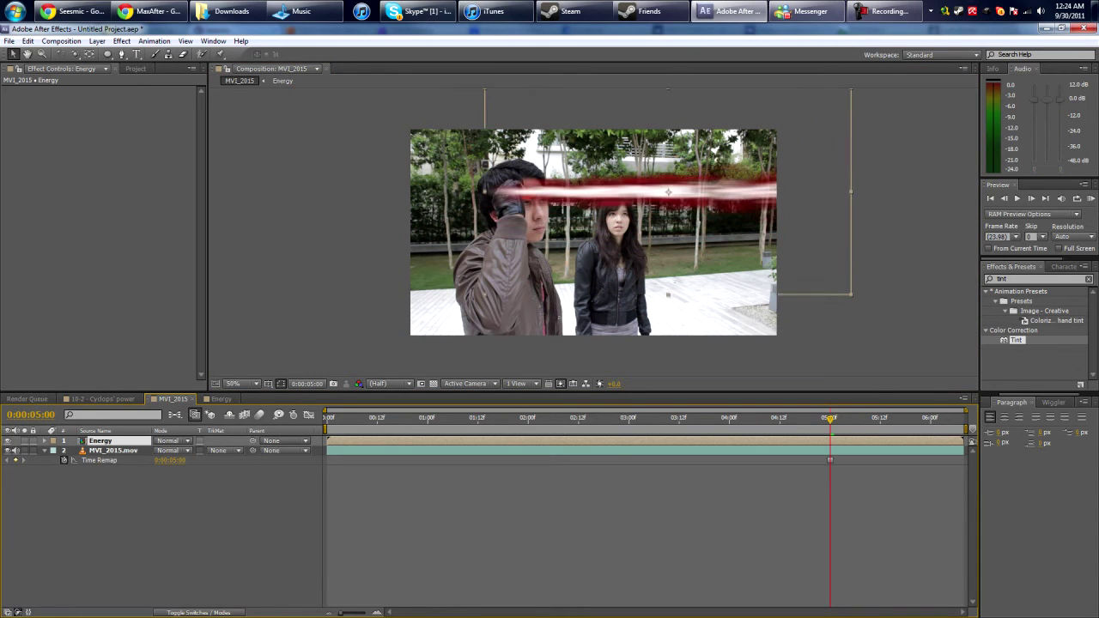
Rotate the Energy layer to about -11.7°, reposition it so the beam starts at the glasses, and preview the shot
{"action": "key", "text": "s"}
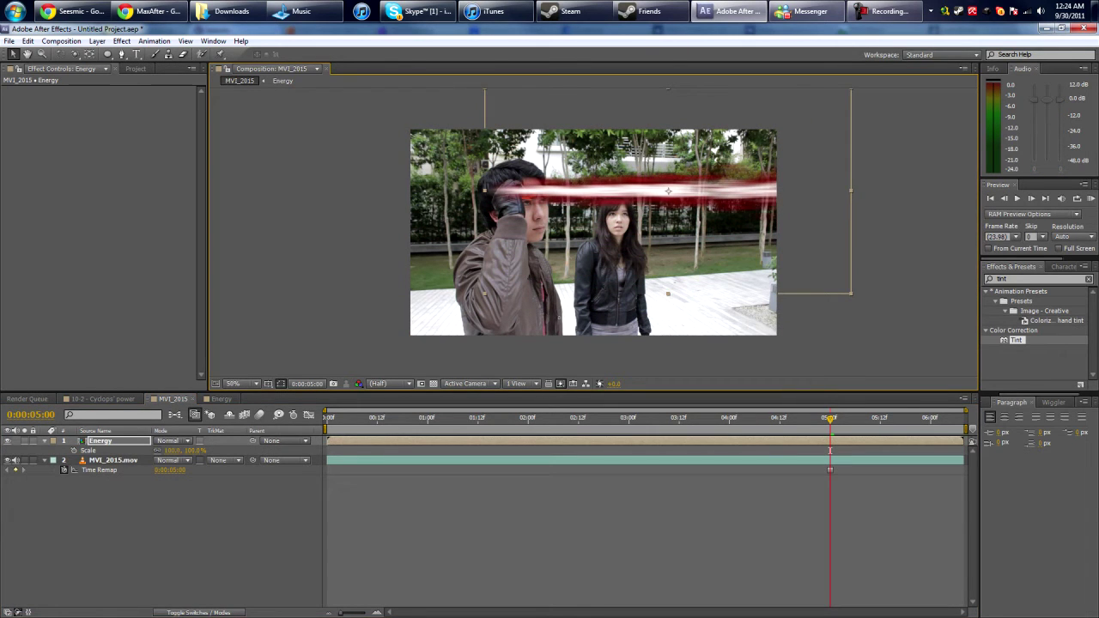
{"action": "mouse_move", "coordinate": [174, 451]}
{"action": "left_mouse_down"}
{"action": "mouse_move", "coordinate": [185, 451]}
{"action": "mouse_move", "coordinate": [167, 451]}
{"action": "left_mouse_up"}
{"action": "key", "text": "w"}
{"action": "left_click_drag", "start_coordinate": [558, 218], "coordinate": [569, 204]}
{"action": "key", "text": "v"}
{"action": "left_click_drag", "start_coordinate": [680, 181], "coordinate": [697, 169]}
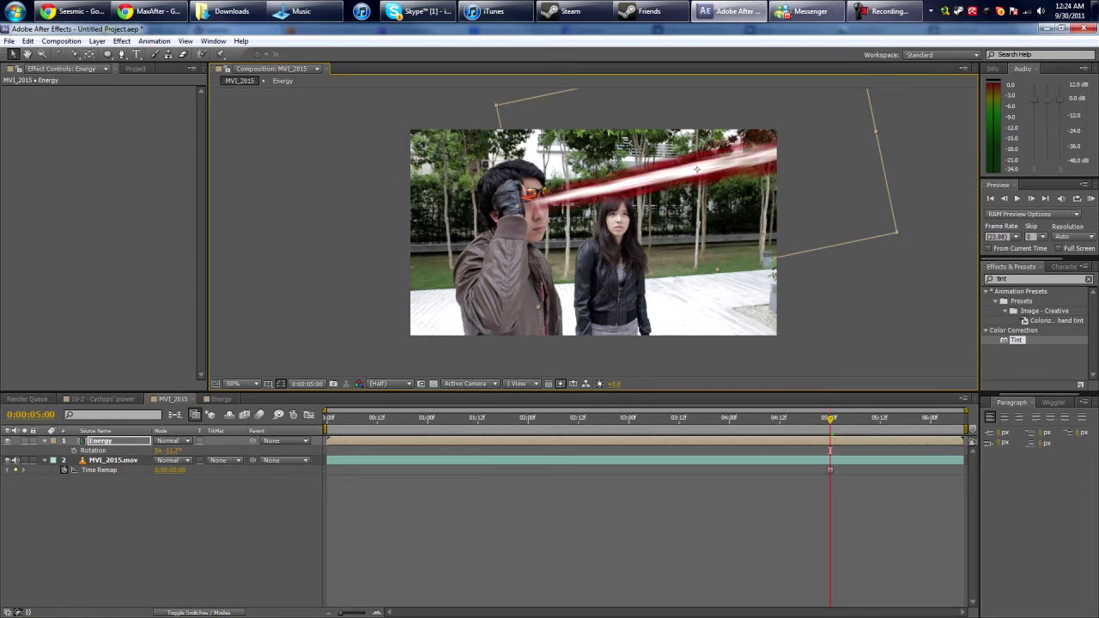
{"action": "key", "text": "KP_0"}
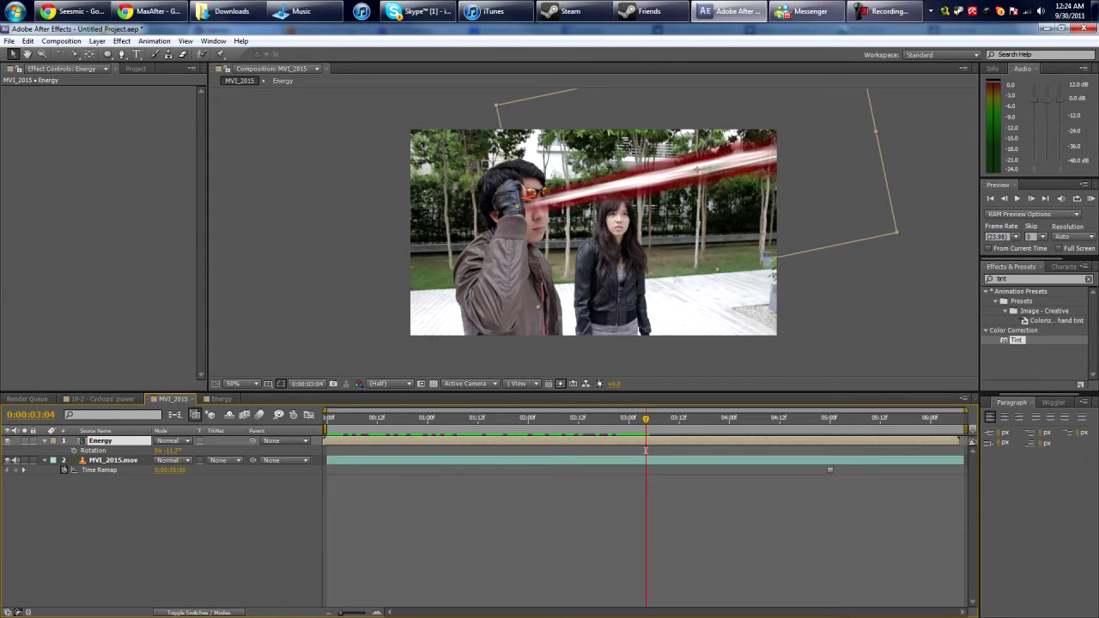
Set the particle death color of the lower solid in Energy to bright red and preview the beam over the footage
{"action": "double_click", "coordinate": [697, 169]}
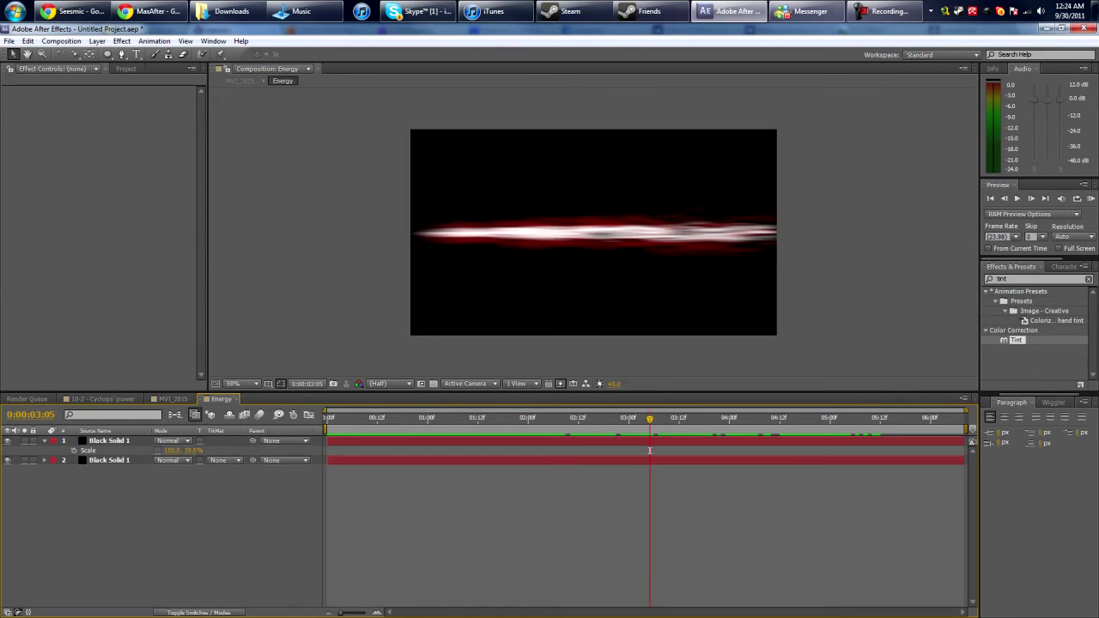
{"action": "left_click", "coordinate": [110, 461]}
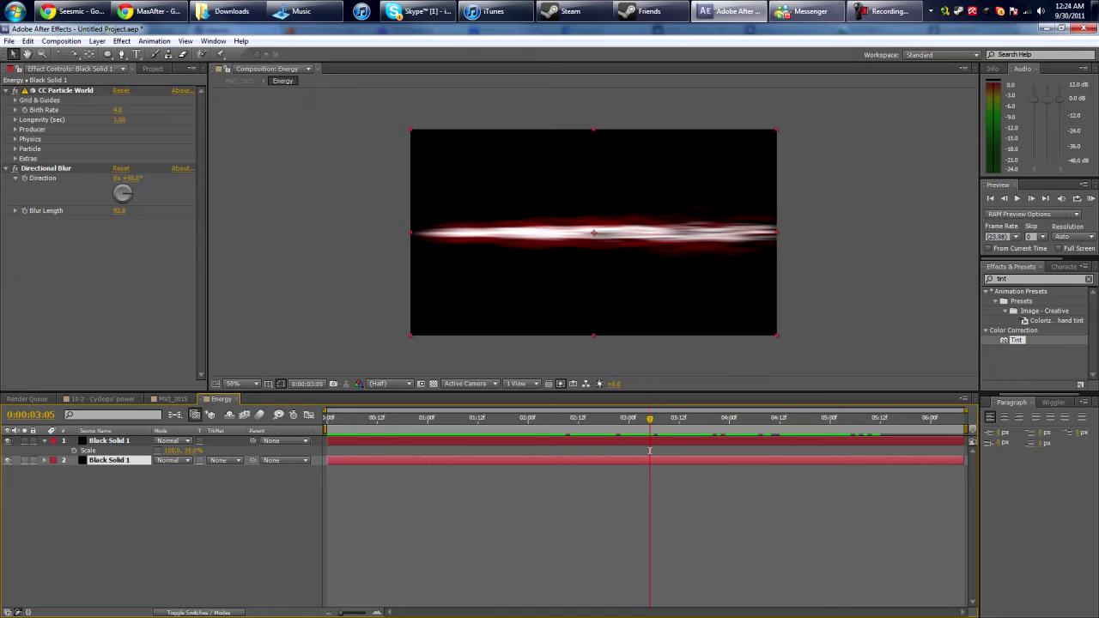
{"action": "left_click", "coordinate": [15, 149]}
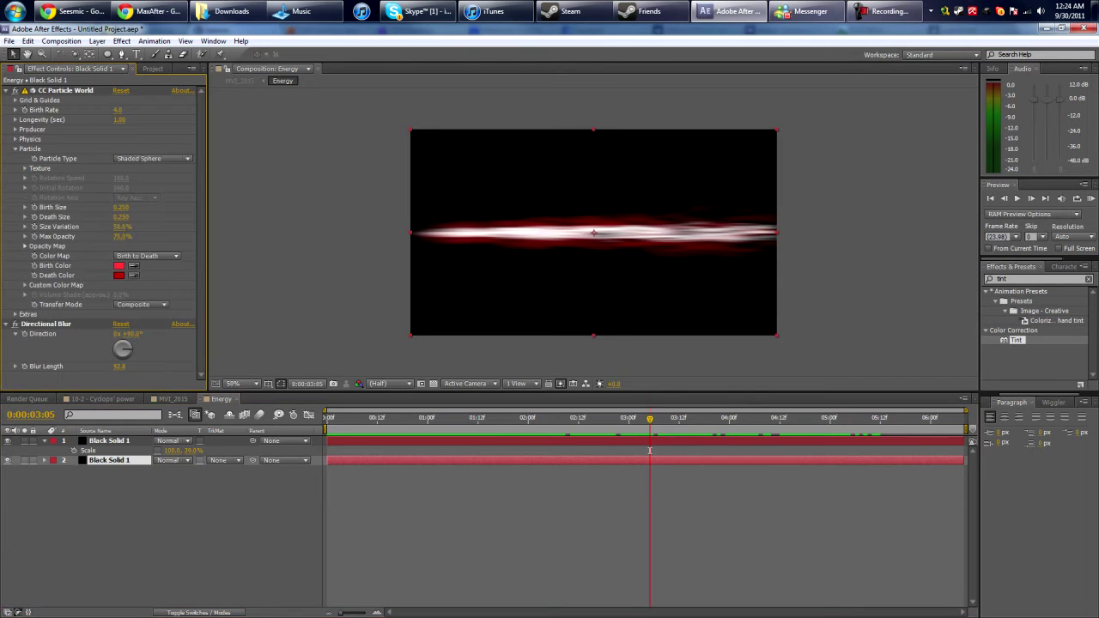
{"action": "left_click", "coordinate": [118, 276]}
{"action": "left_click_drag", "start_coordinate": [423, 395], "coordinate": [418, 373]}
{"action": "left_click", "coordinate": [543, 375]}
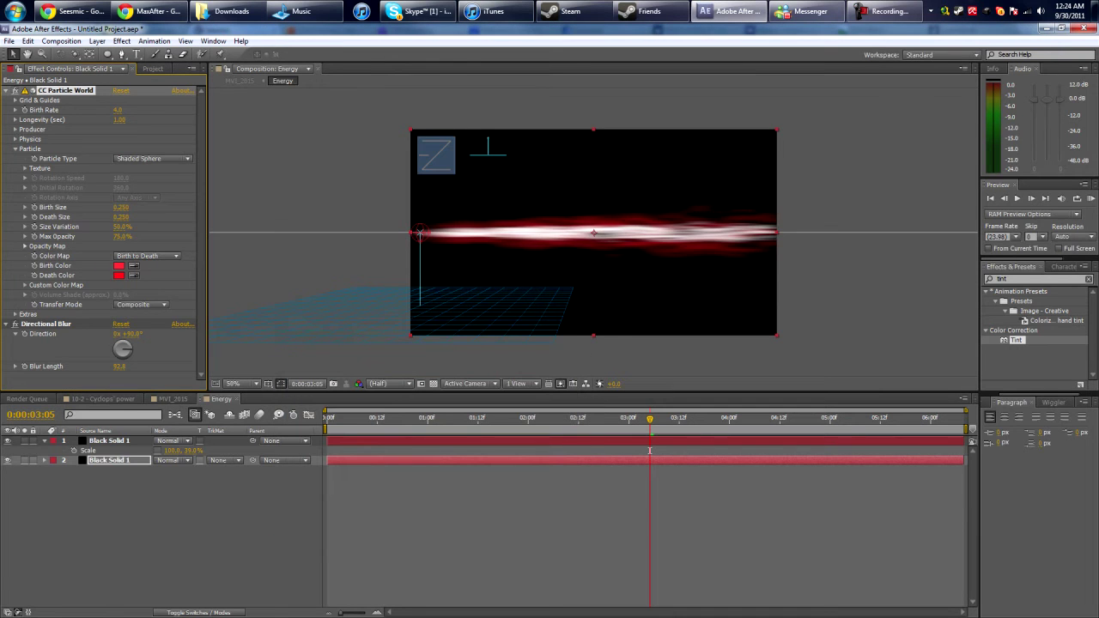
{"action": "left_click", "coordinate": [173, 399]}
{"action": "key", "text": "space"}
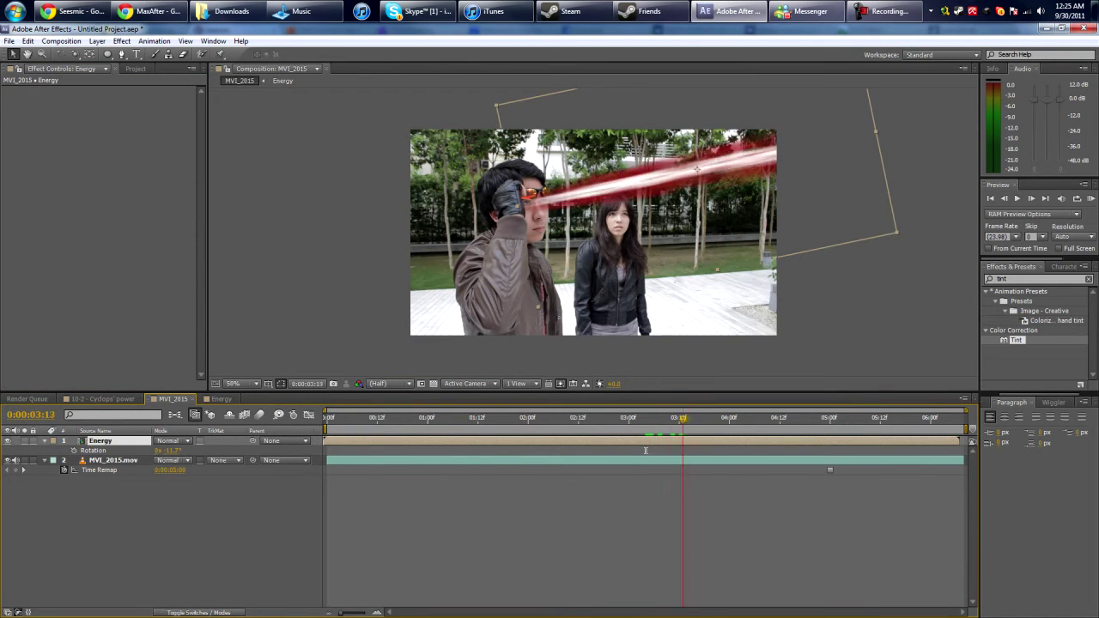
{"action": "key", "text": "space"}
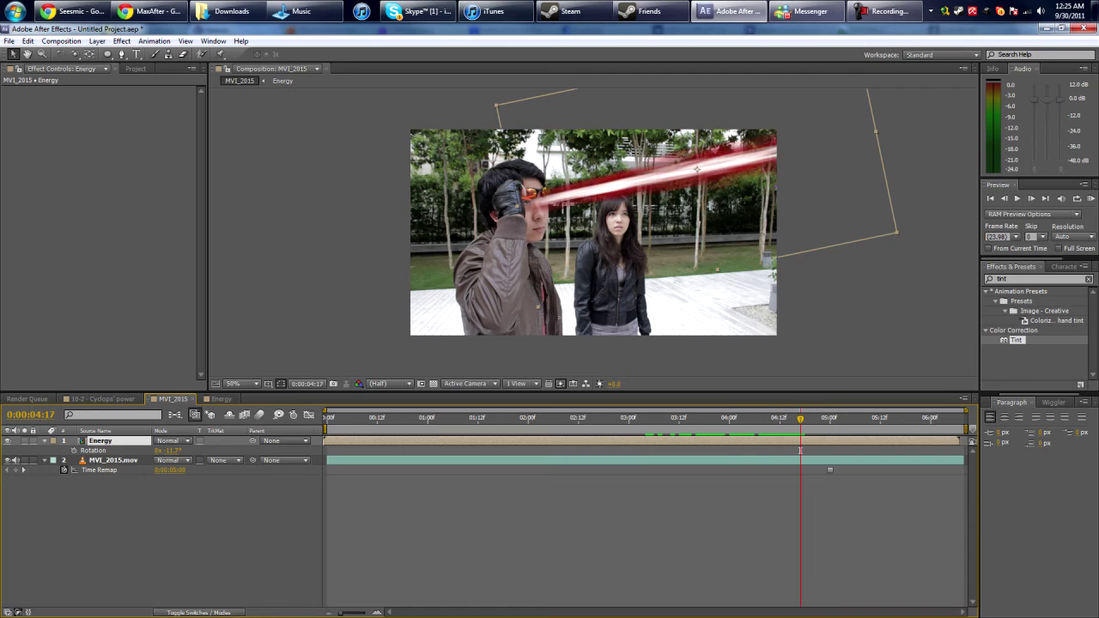
Try the Add blending mode on the Energy layer and undo it
{"action": "left_click", "coordinate": [180, 440]}
{"action": "left_click", "coordinate": [208, 234]}
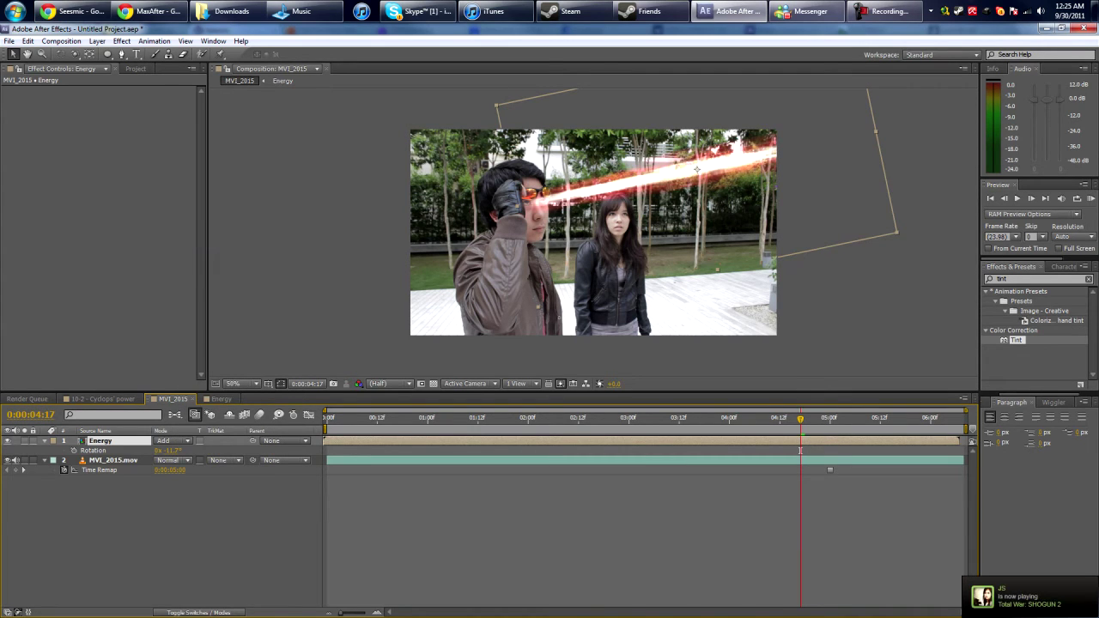
{"action": "key", "text": "ctrl+z"}
Go to 0:00:00:21 and apply the Glow effect to the Energy layer
{"action": "left_click_drag", "start_coordinate": [801, 419], "coordinate": [415, 419]}
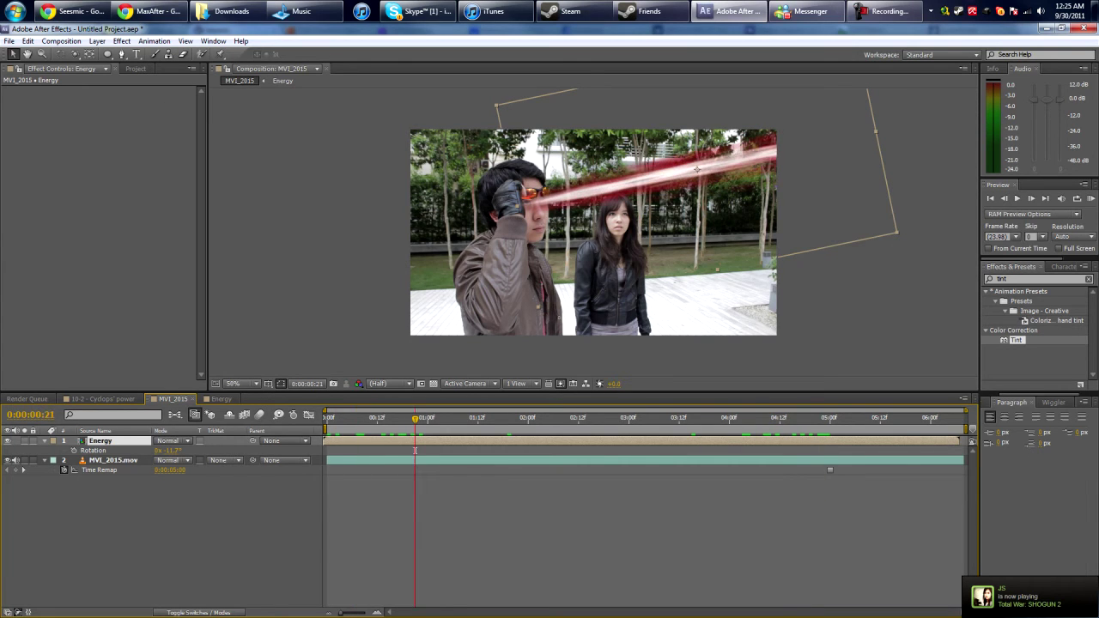
{"action": "left_click", "coordinate": [1035, 279]}
{"action": "type", "text": "glow"}
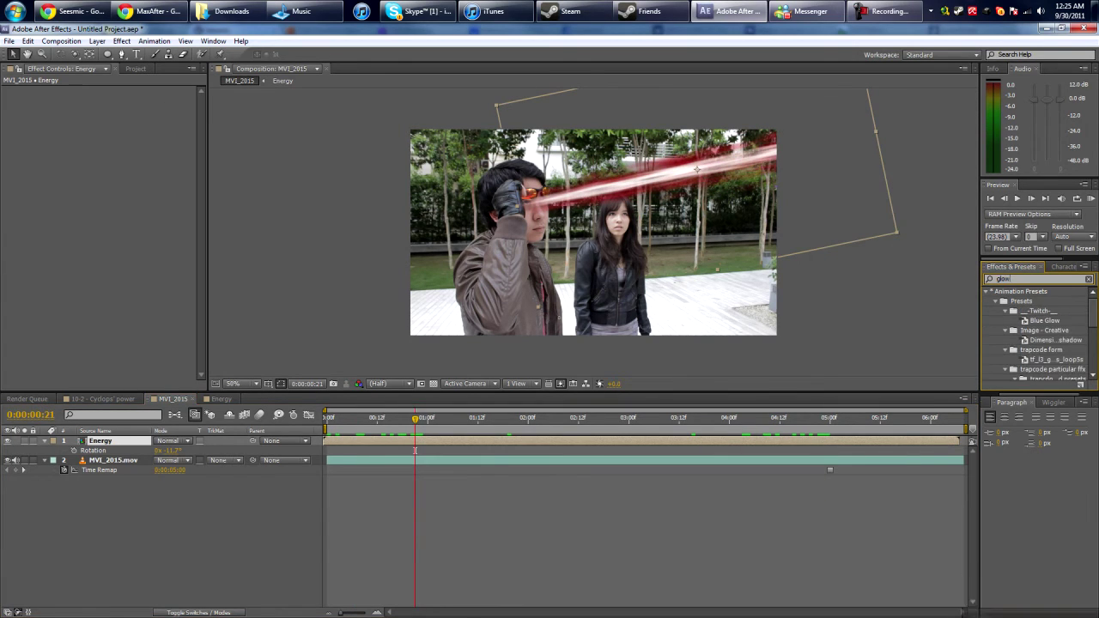
{"action": "left_click_drag", "start_coordinate": [1019, 356], "coordinate": [100, 440]}
Set the Energy layer's Glow threshold to about 54.5% with a much larger glow radius, and preview the beam
{"action": "left_click_drag", "start_coordinate": [122, 110], "coordinate": [206, 119]}
{"action": "left_click_drag", "start_coordinate": [122, 110], "coordinate": [81, 110]}
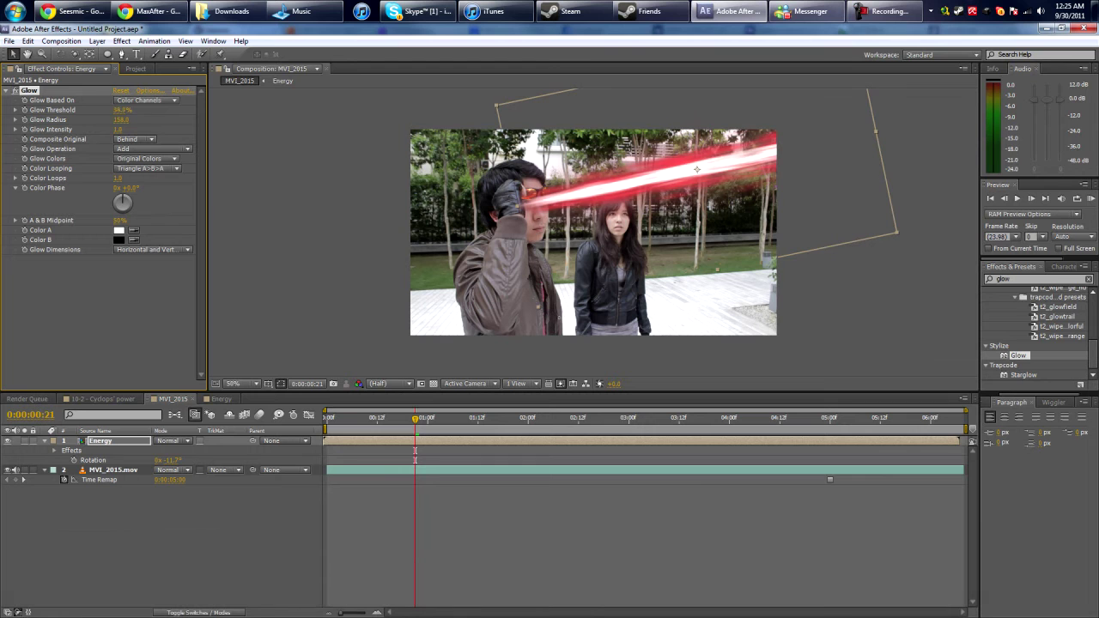
{"action": "left_click_drag", "start_coordinate": [122, 110], "coordinate": [140, 110]}
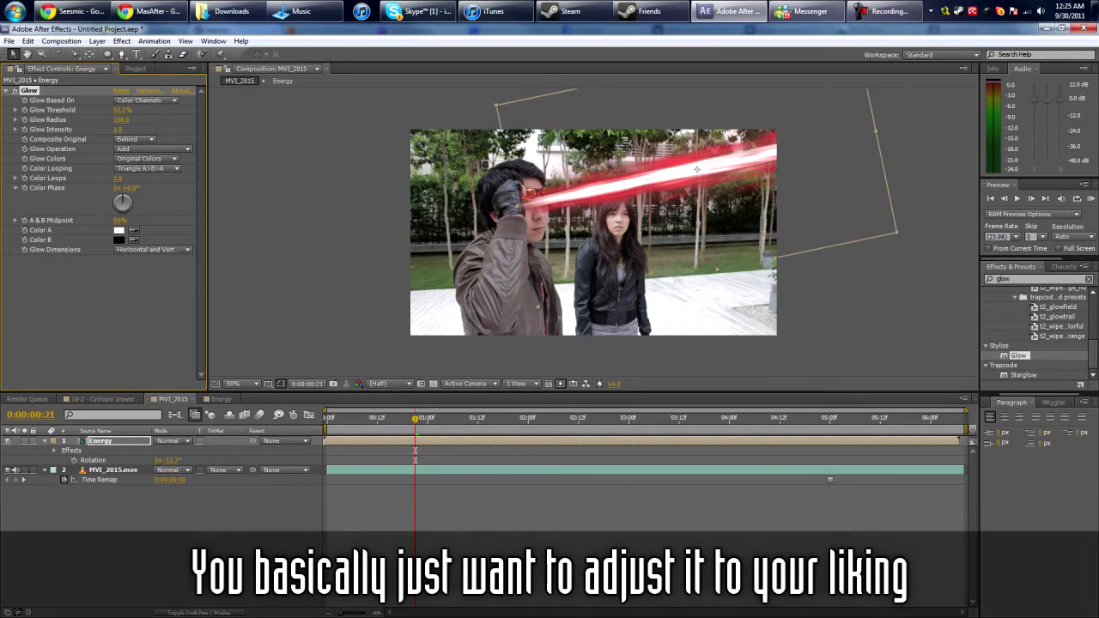
{"action": "key", "text": "space"}
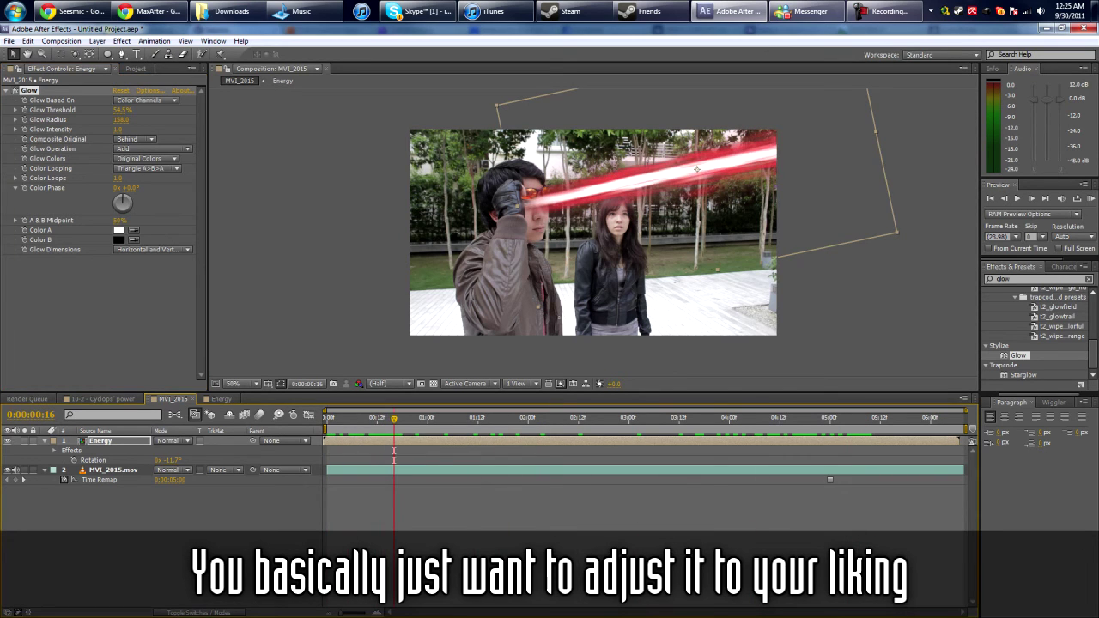
{"action": "left_click", "coordinate": [644, 182]}
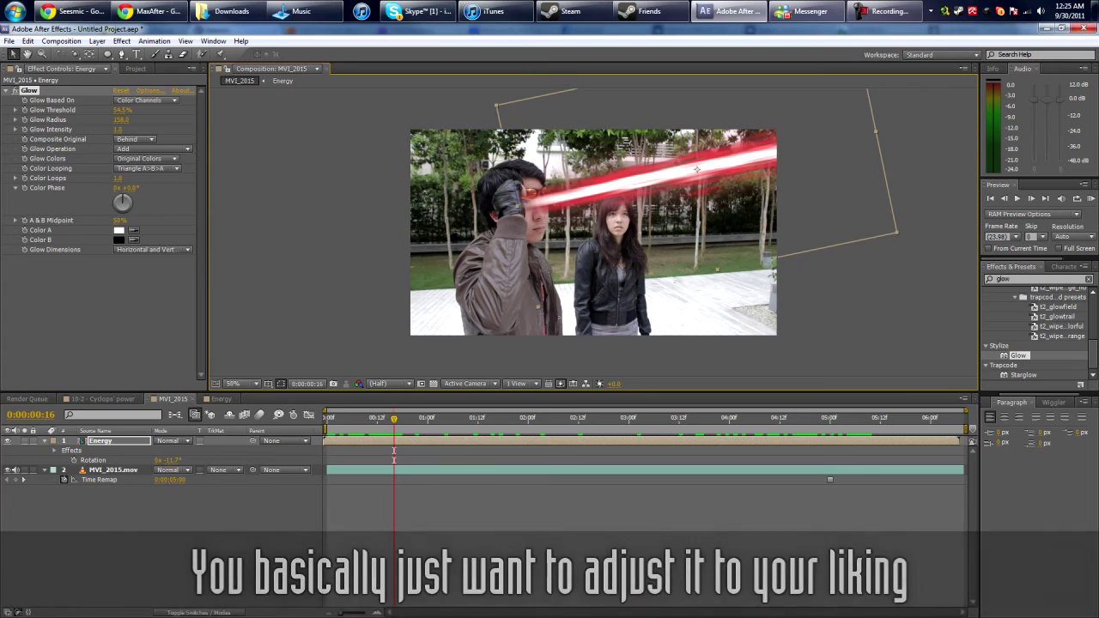
Create a black solid named Flare above the Energy layer in the MVI_2015 composition
{"action": "right_click", "coordinate": [215, 395]}
{"action": "mouse_move", "coordinate": [240, 401]}
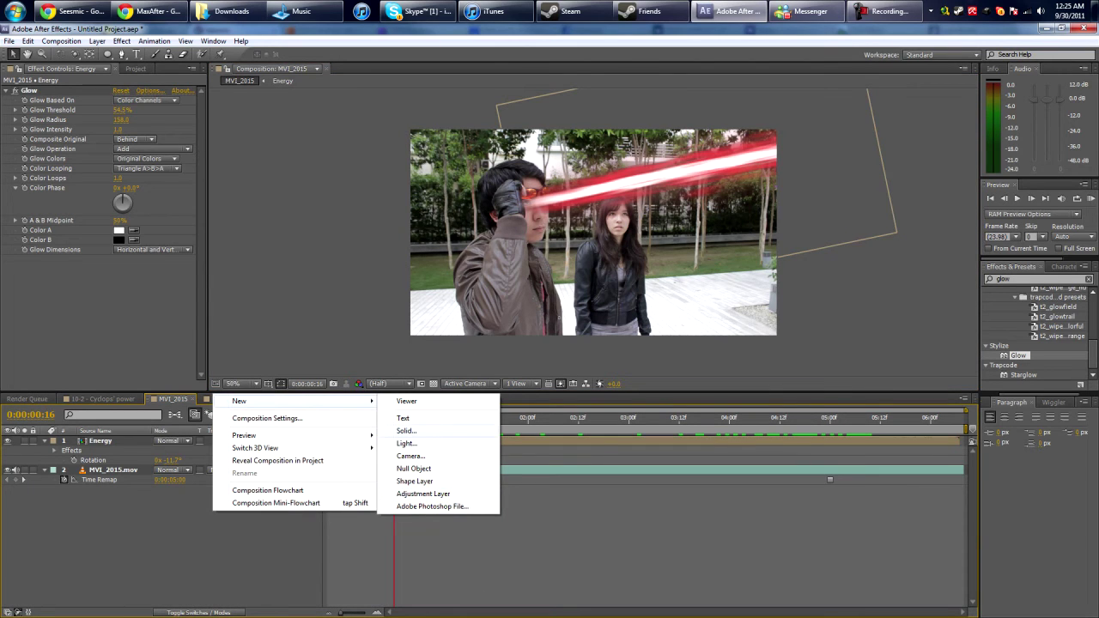
{"action": "left_click", "coordinate": [406, 430]}
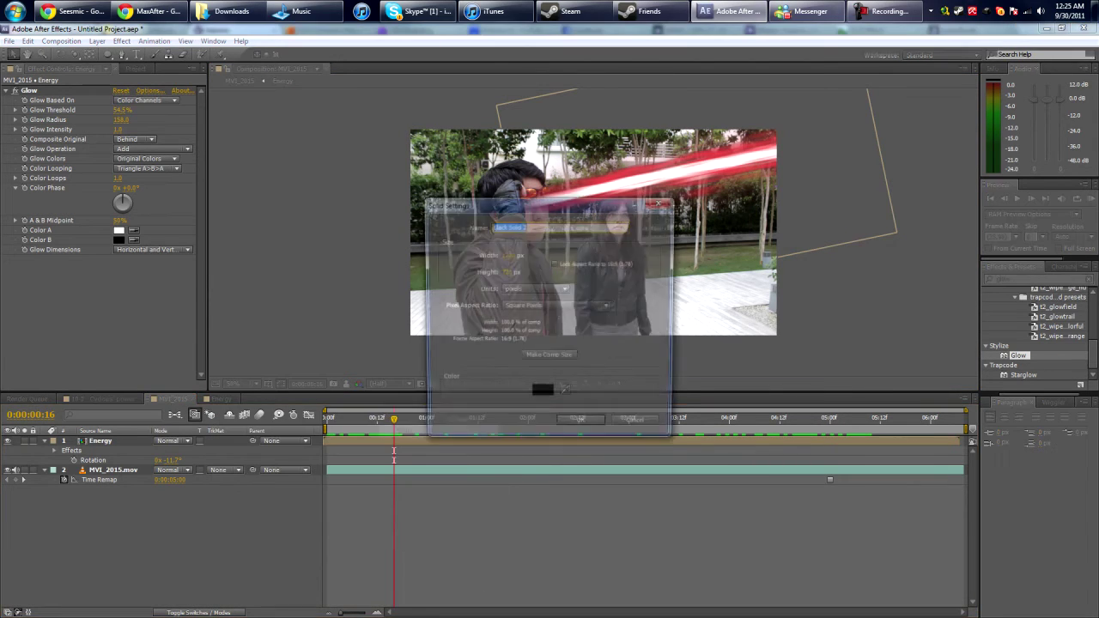
{"action": "left_click", "coordinate": [540, 361]}
{"action": "type", "text": "Flare"}
{"action": "key", "text": "Return"}
Apply Optical Flares to the Flare solid and load the Beam preset from the Light category
{"action": "left_click", "coordinate": [1027, 279]}
{"action": "type", "text": "flare"}
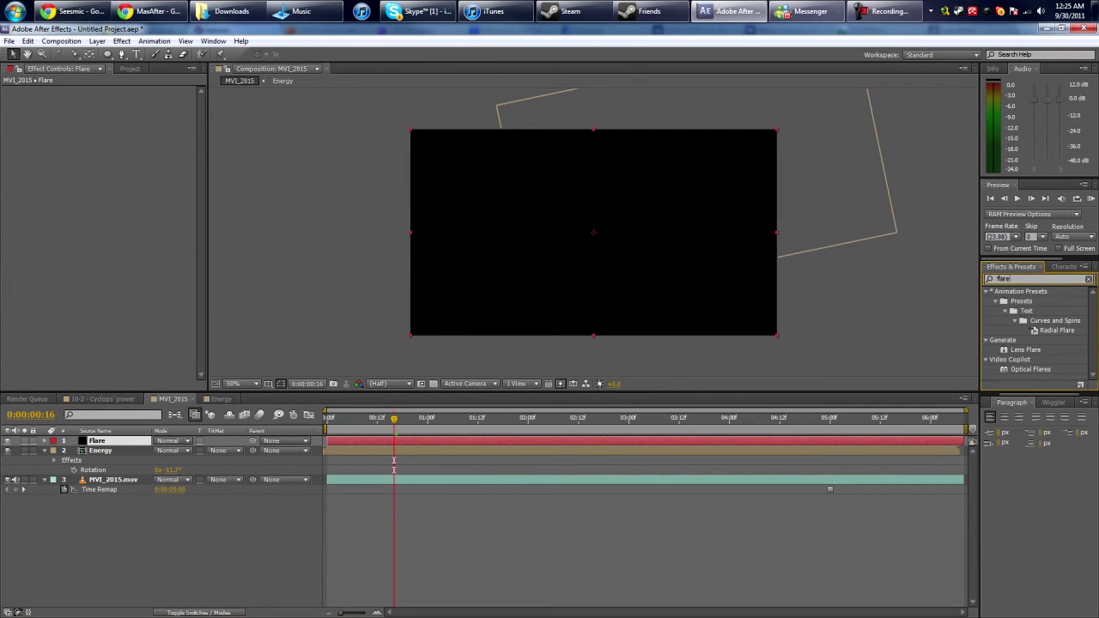
{"action": "left_click_drag", "start_coordinate": [1031, 369], "coordinate": [96, 441]}
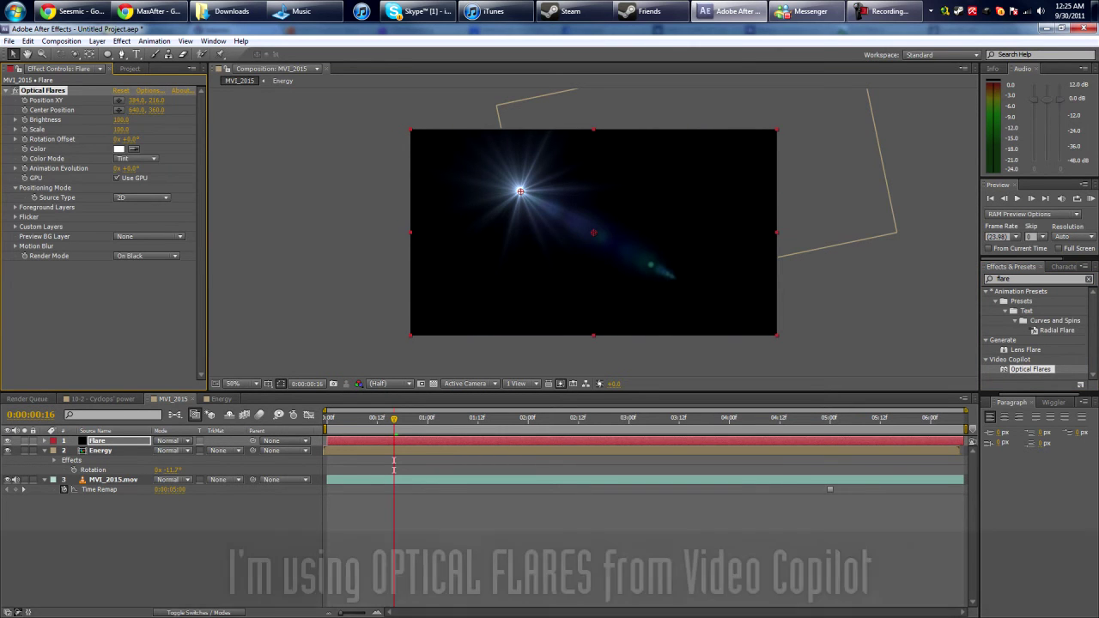
{"action": "left_click", "coordinate": [149, 90]}
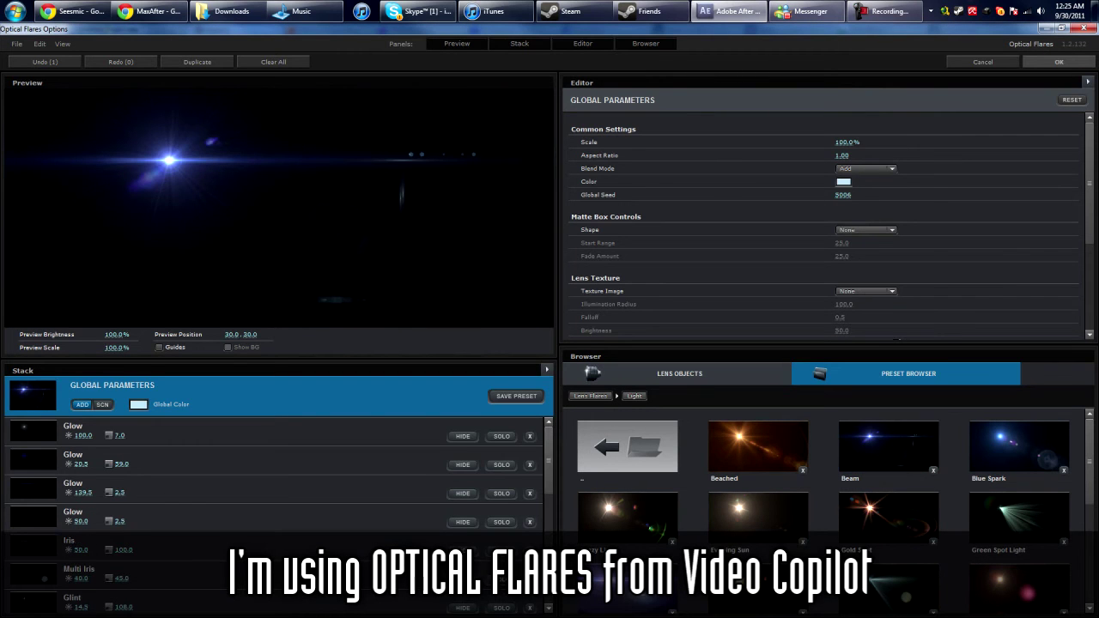
{"action": "left_click", "coordinate": [1058, 62]}
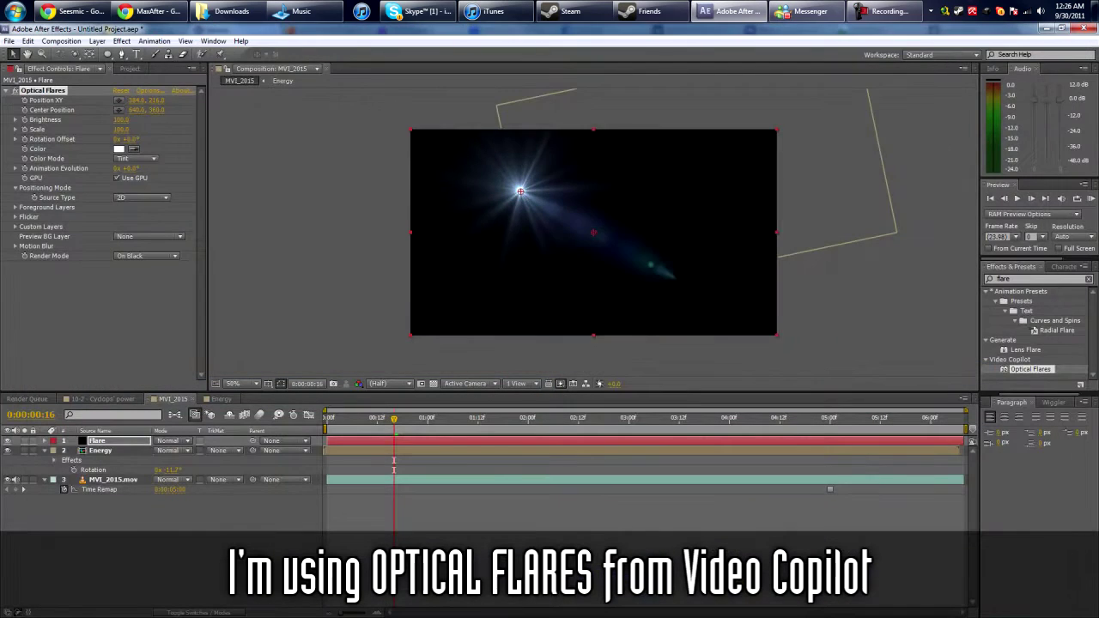
Tint the optical flare red (C20000) and set the Flare layer's blending mode to Add
{"action": "left_click", "coordinate": [120, 149]}
{"action": "left_click", "coordinate": [437, 408]}
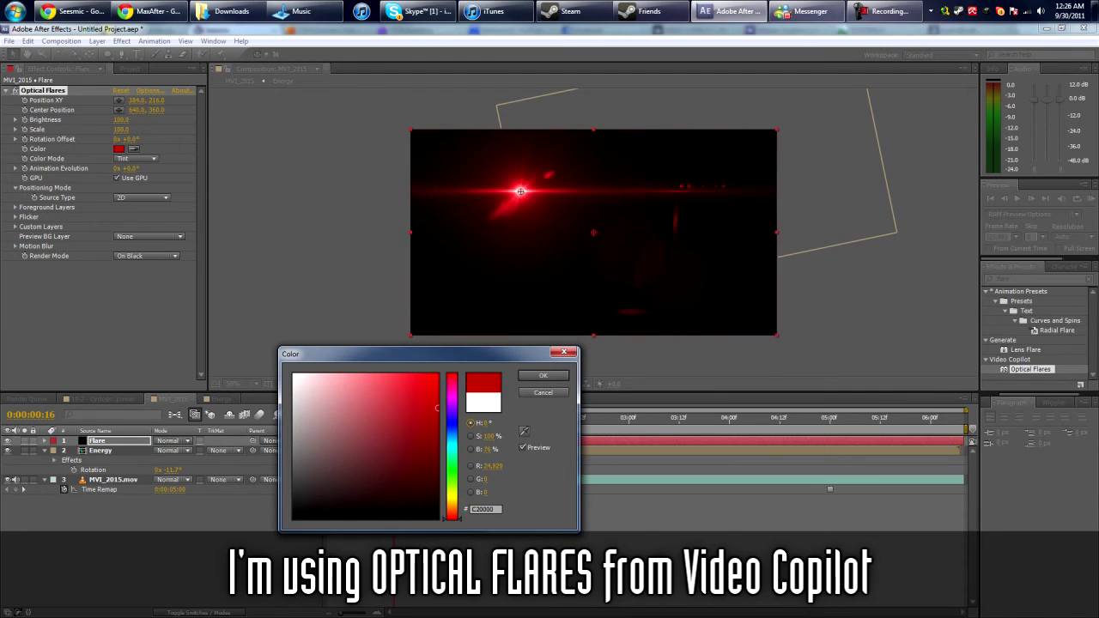
{"action": "key", "text": "Return"}
{"action": "left_click", "coordinate": [171, 441]}
{"action": "left_click", "coordinate": [207, 234]}
Place the flare on the man's glasses at about 406, 262 and set its rotation offset to about -44°
{"action": "left_click_drag", "start_coordinate": [520, 190], "coordinate": [527, 204]}
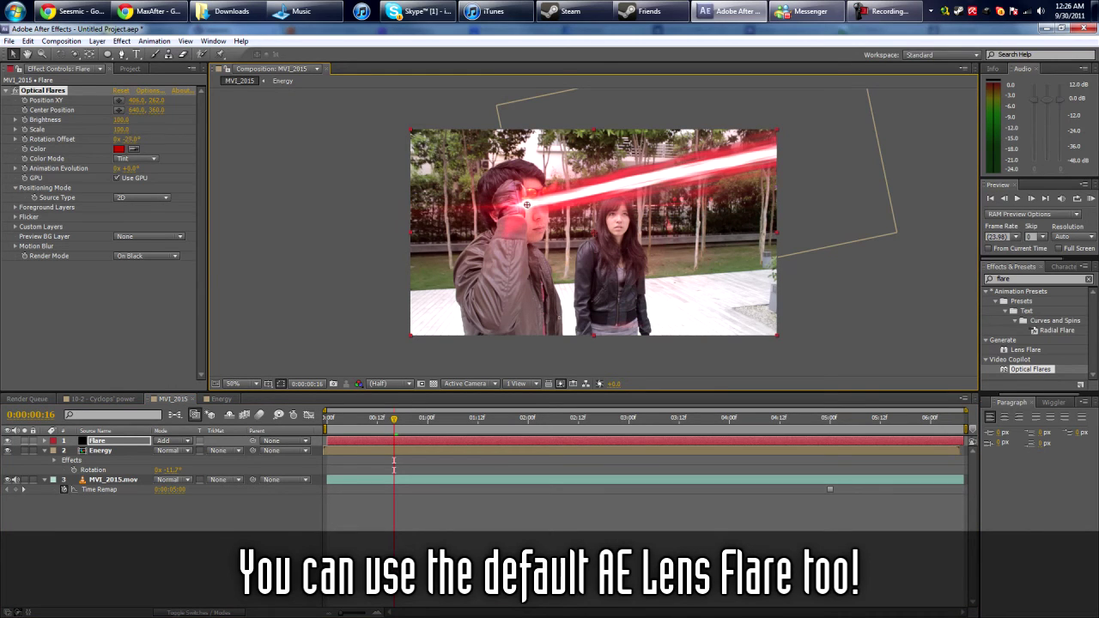
{"action": "left_click", "coordinate": [103, 327]}
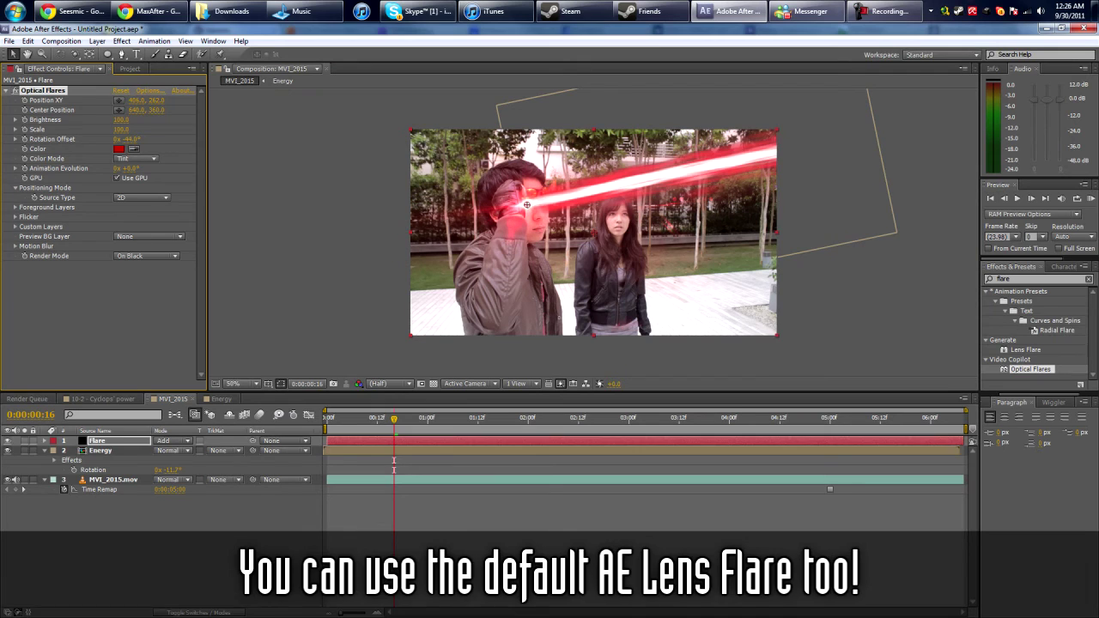
{"action": "left_click", "coordinate": [172, 532]}
Preview the MVI_2015 shot with the flare and compare it with the finished 10-2 - Cyclops' power composition
{"action": "left_click_drag", "start_coordinate": [395, 419], "coordinate": [377, 419]}
{"action": "key", "text": "KP_0"}
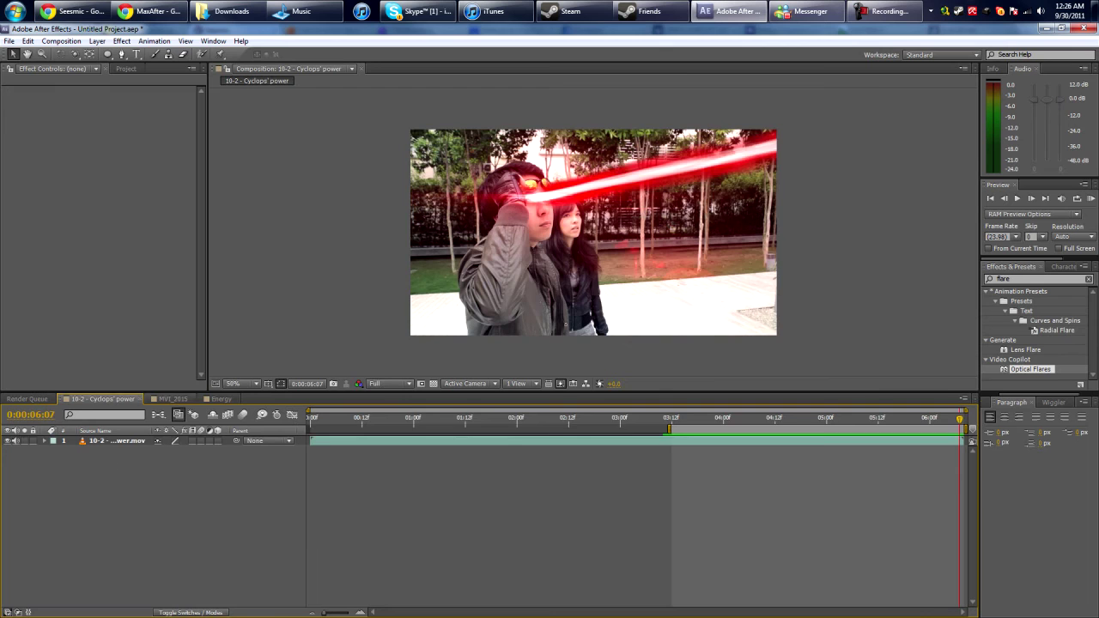
{"action": "left_click", "coordinate": [172, 399]}
{"action": "left_click_drag", "start_coordinate": [876, 419], "coordinate": [817, 419]}
{"action": "left_click", "coordinate": [103, 400]}
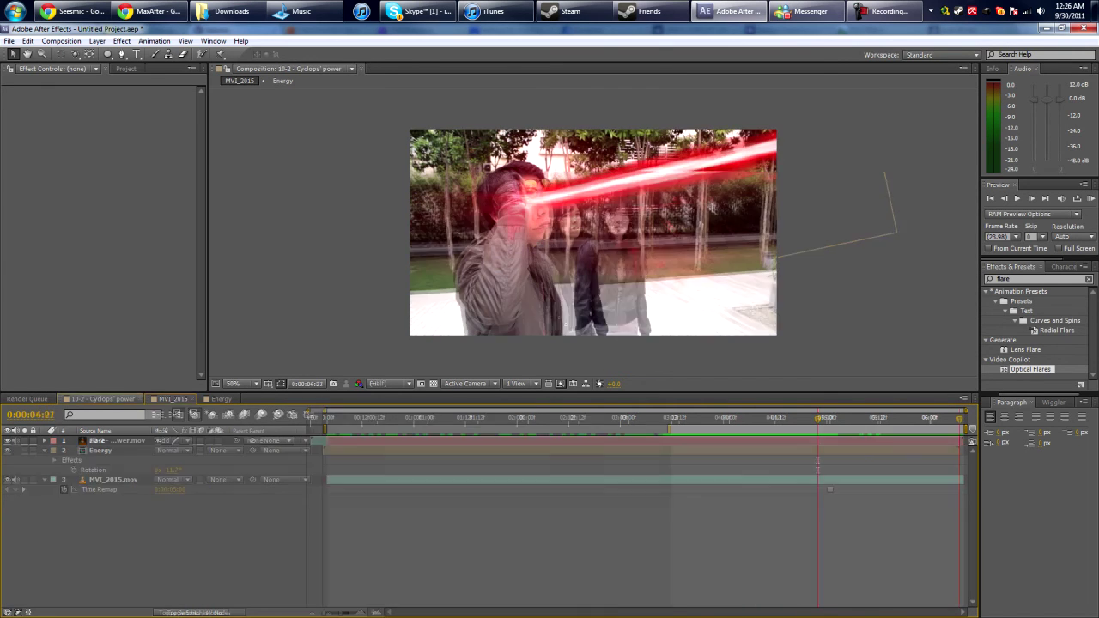
{"action": "key", "text": "KP_0"}
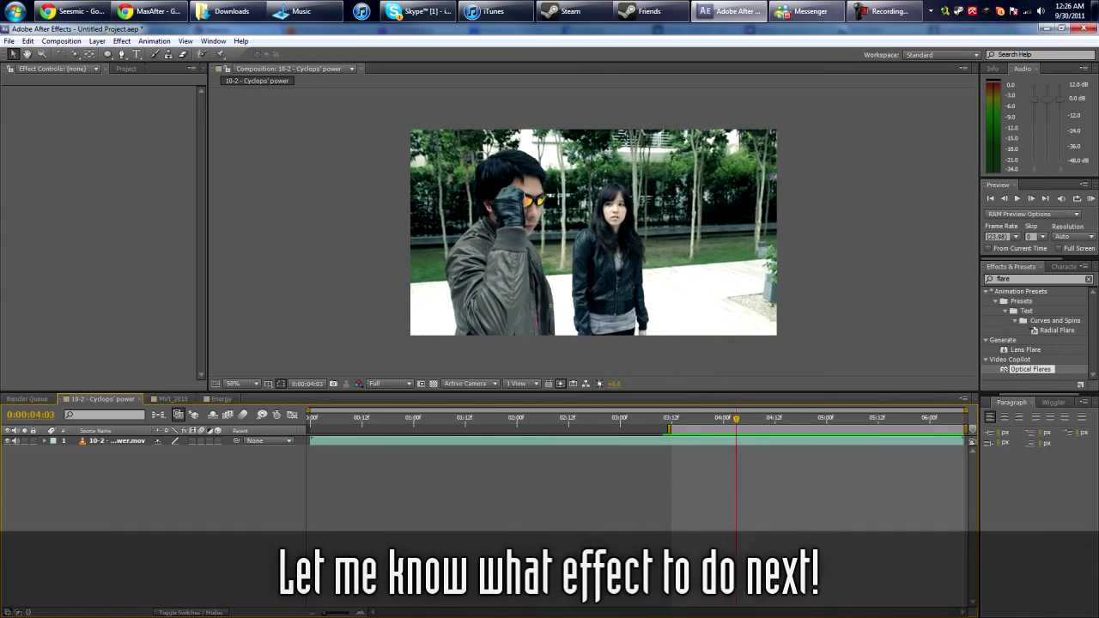
Scrub and preview MVI_2015 once more, then review the beam shot in the 10-2 - Cyclops' power composition
{"action": "key", "text": "space"}
{"action": "left_click", "coordinate": [173, 400]}
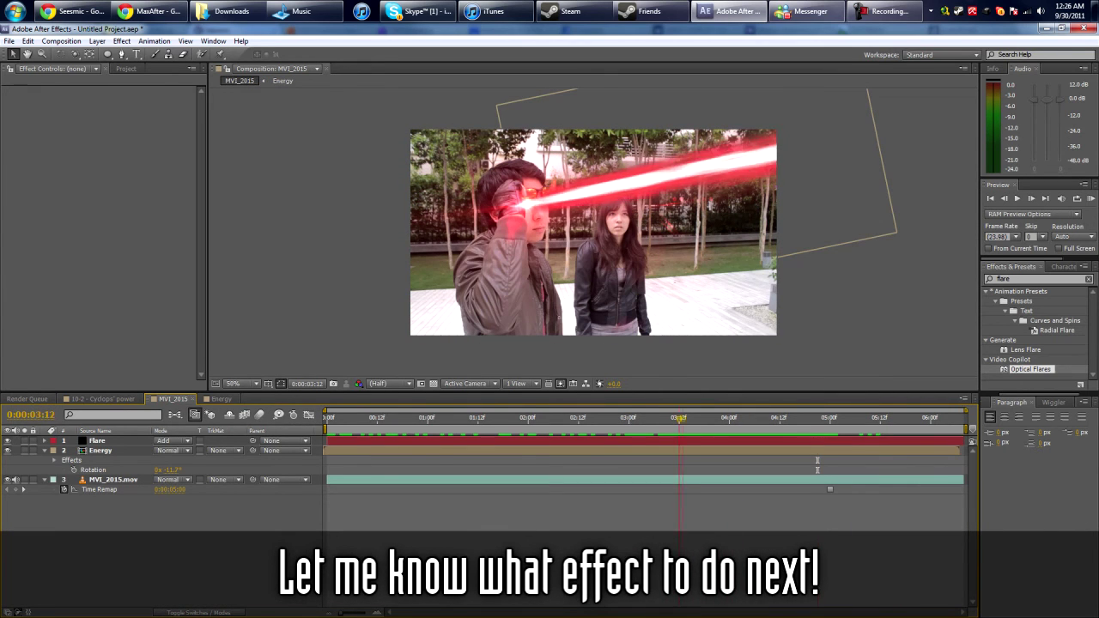
{"action": "left_click_drag", "start_coordinate": [328, 418], "coordinate": [645, 419]}
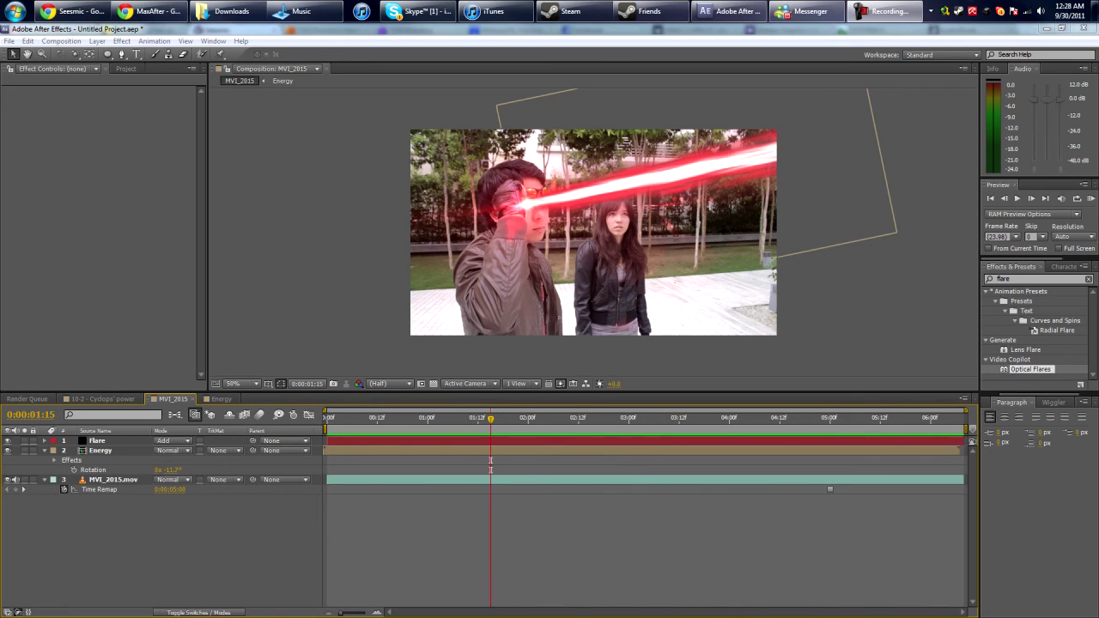
{"action": "key", "text": "KP_0"}
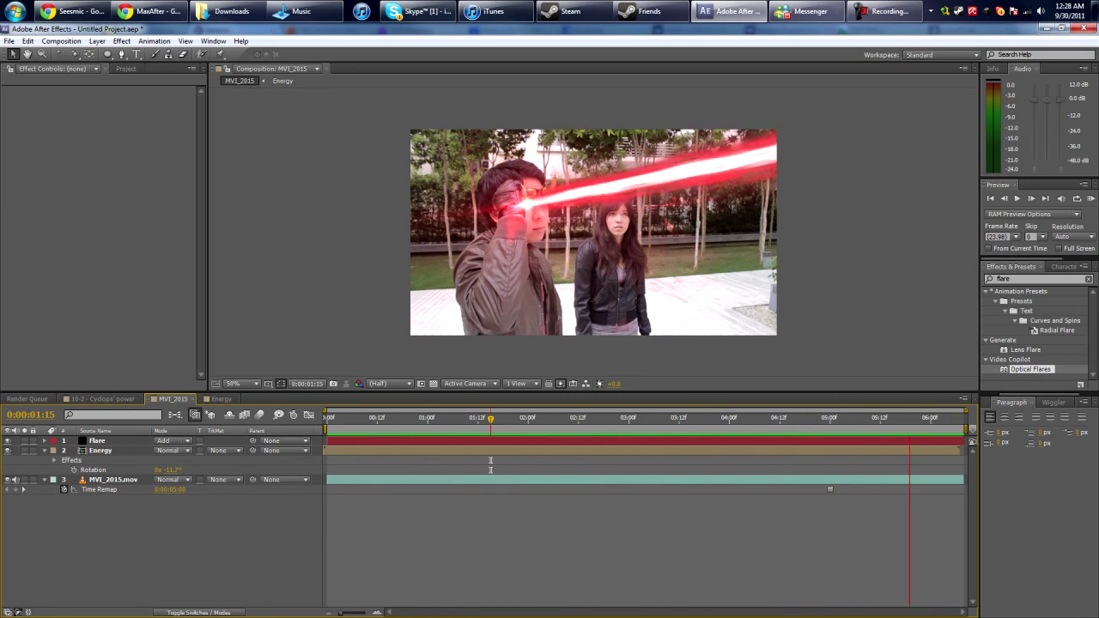
{"action": "key", "text": "space"}
{"action": "left_click", "coordinate": [102, 399]}
{"action": "left_click_drag", "start_coordinate": [822, 419], "coordinate": [783, 419]}
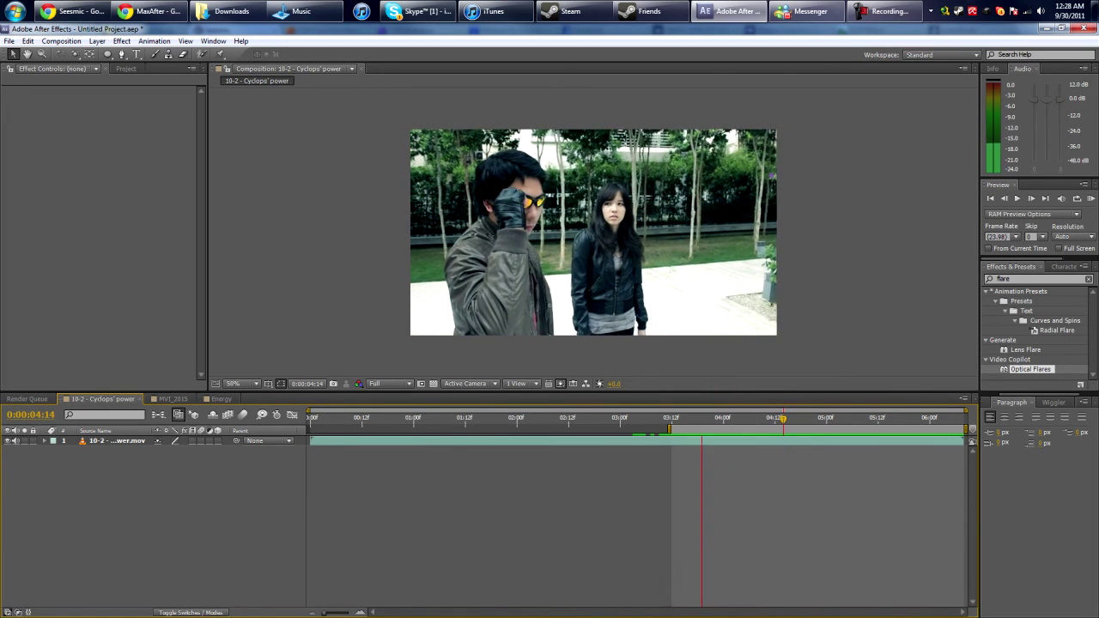